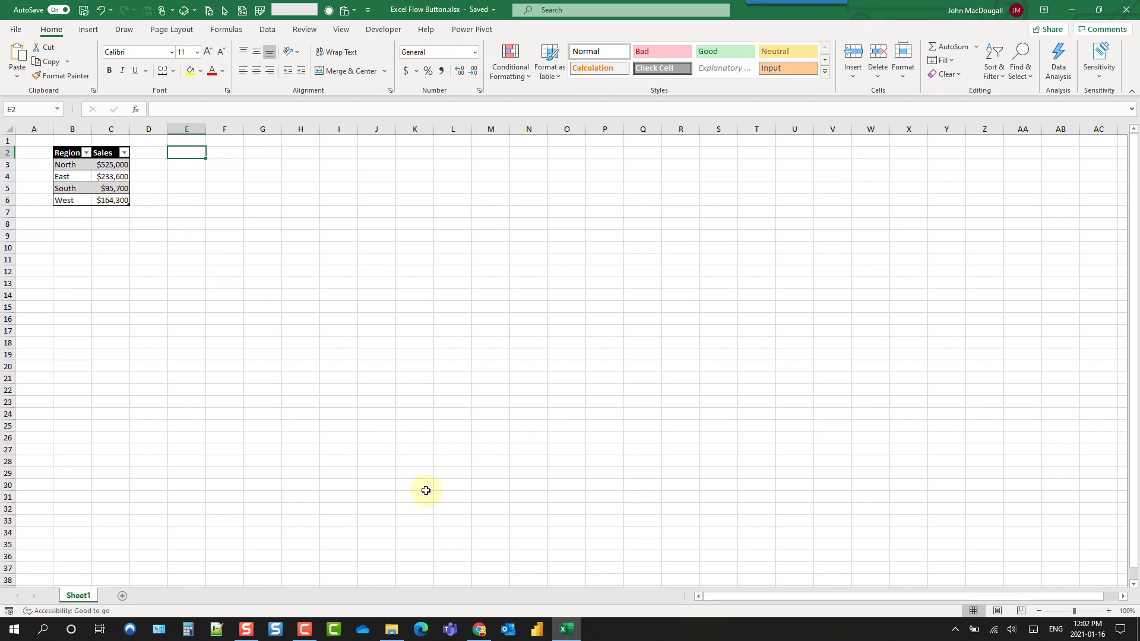
In the browser, go to Power Automate's Create page to start a new flow.
left_click(478, 628)
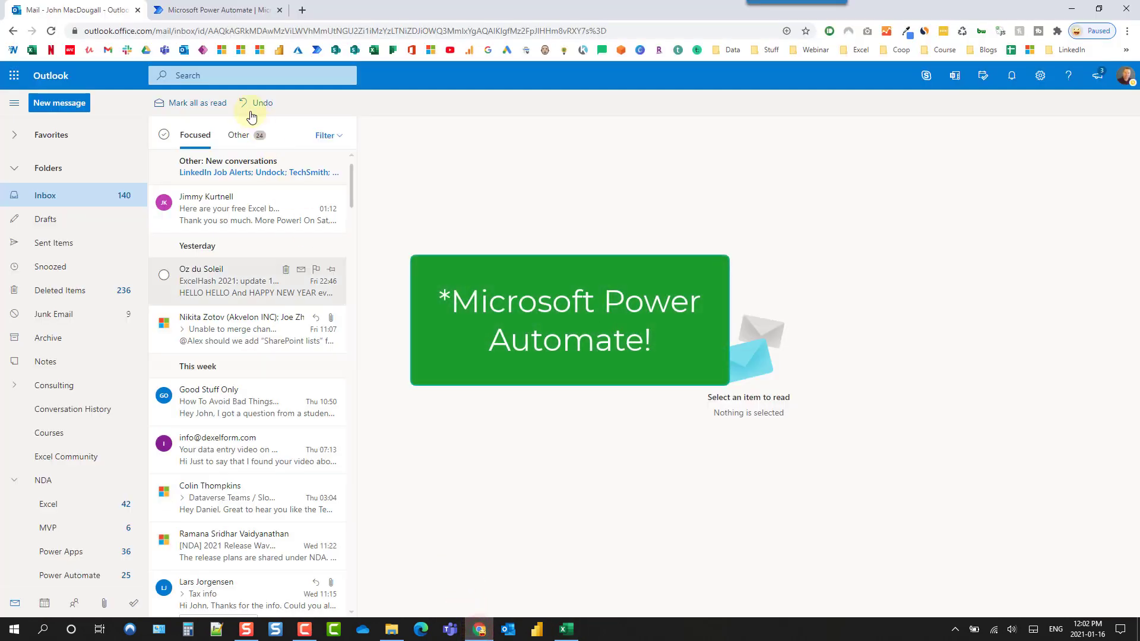
left_click(217, 8)
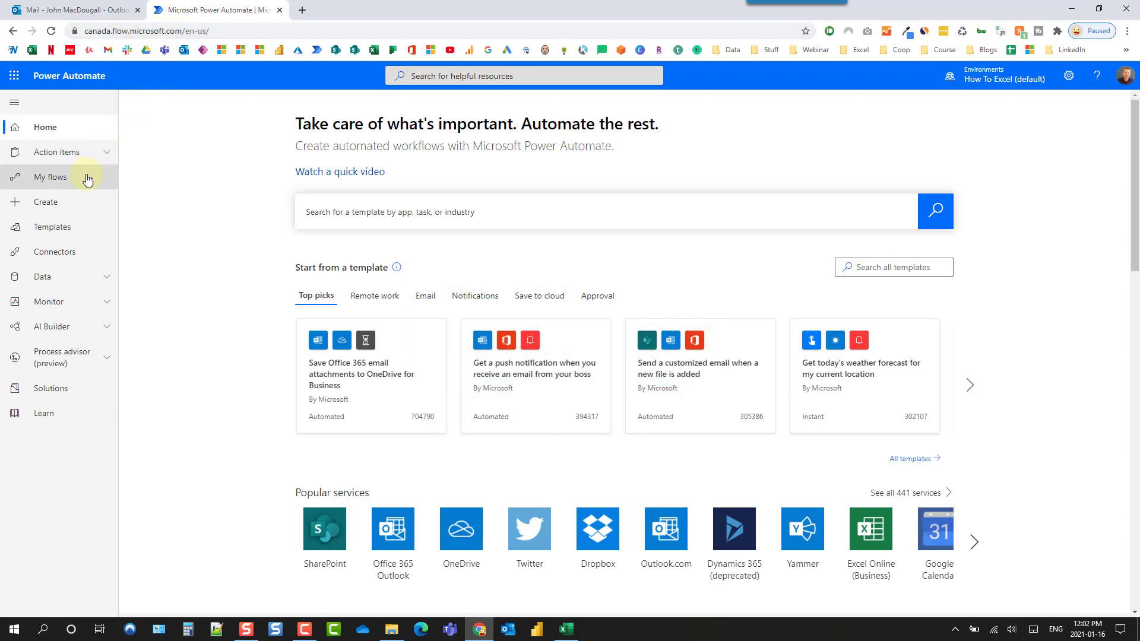
left_click(57, 199)
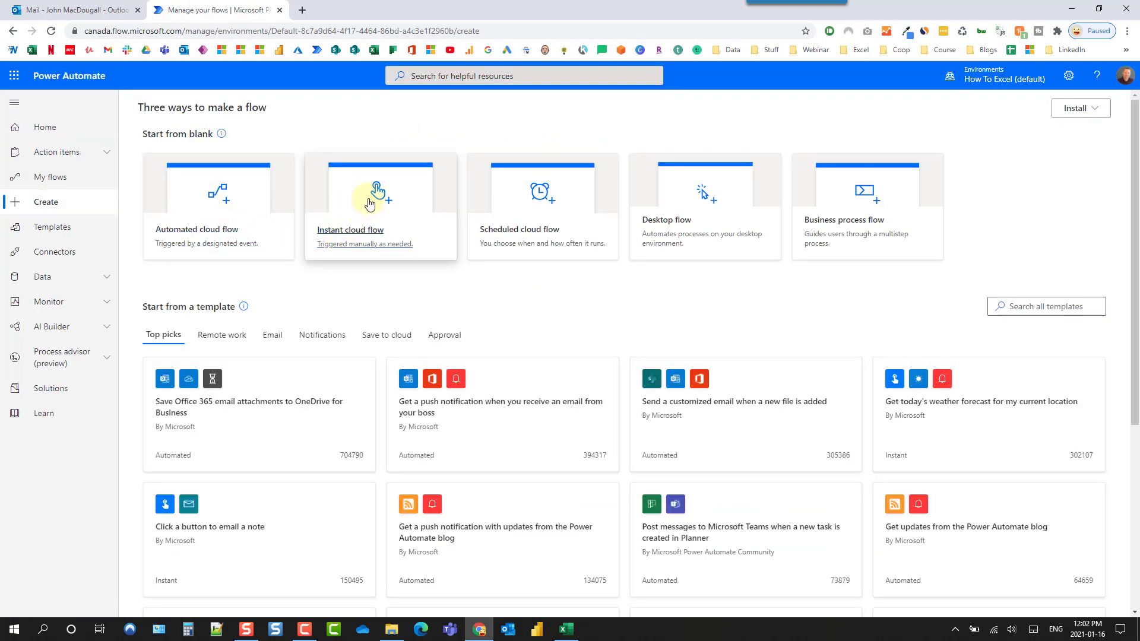
Create a named instant cloud flow triggered by 'When an HTTP request is received'.
left_click(369, 204)
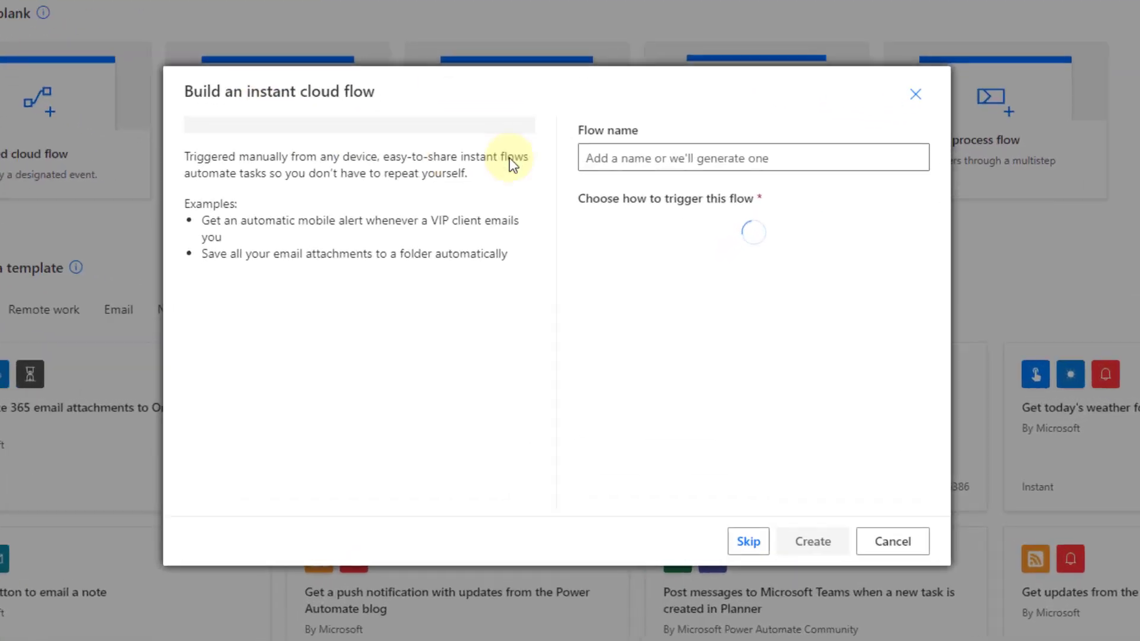
left_click(633, 157)
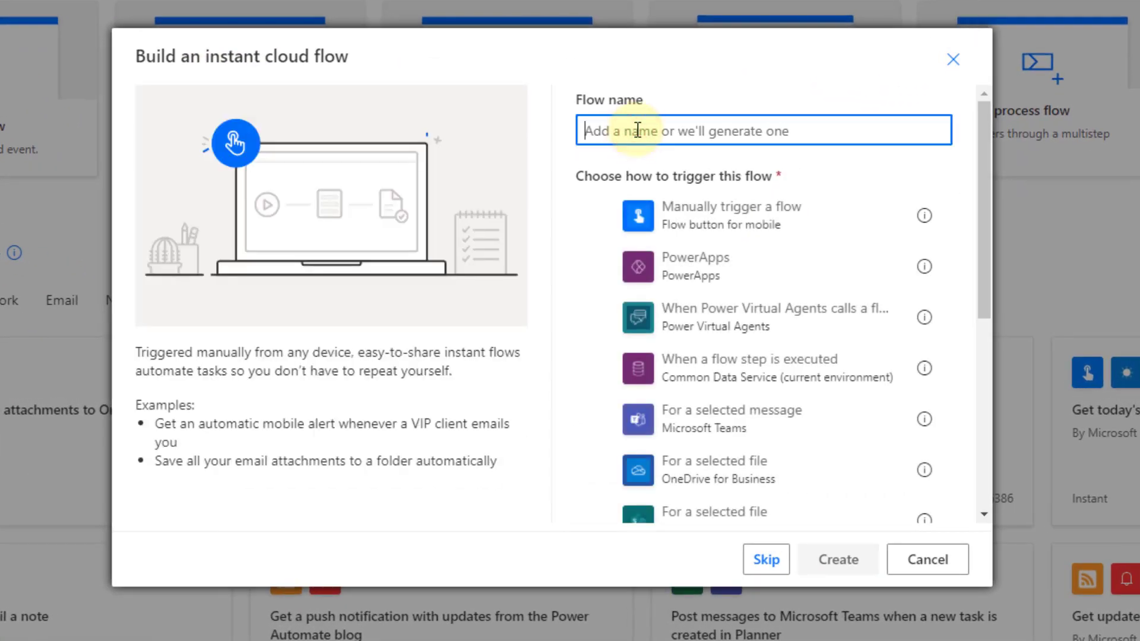
type("Send Data")
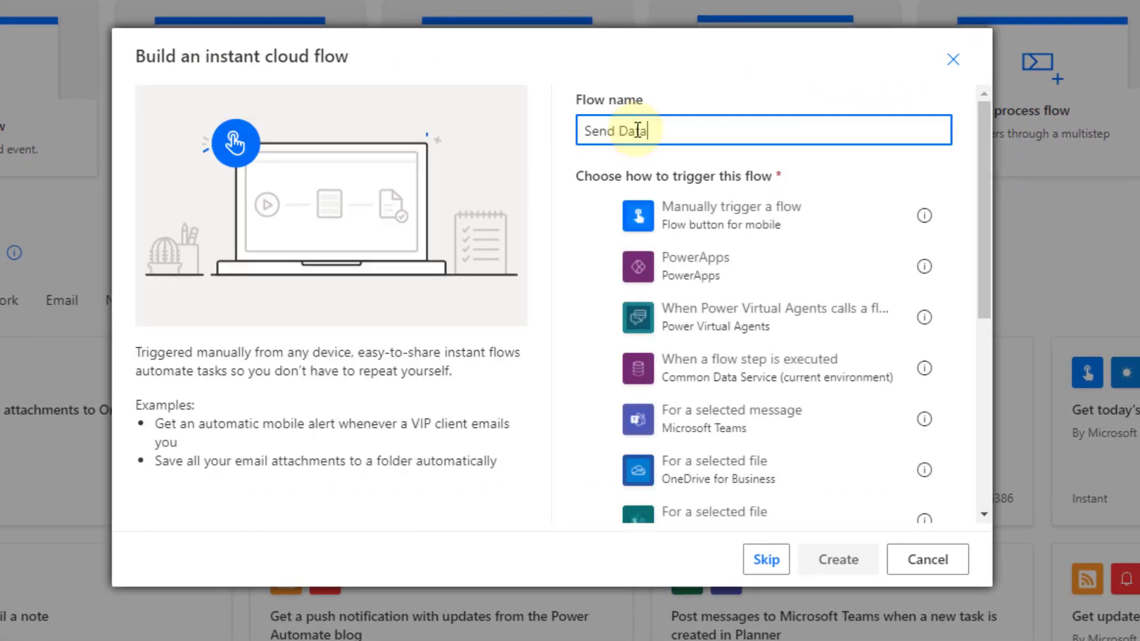
scroll(692, 247, "down", 5)
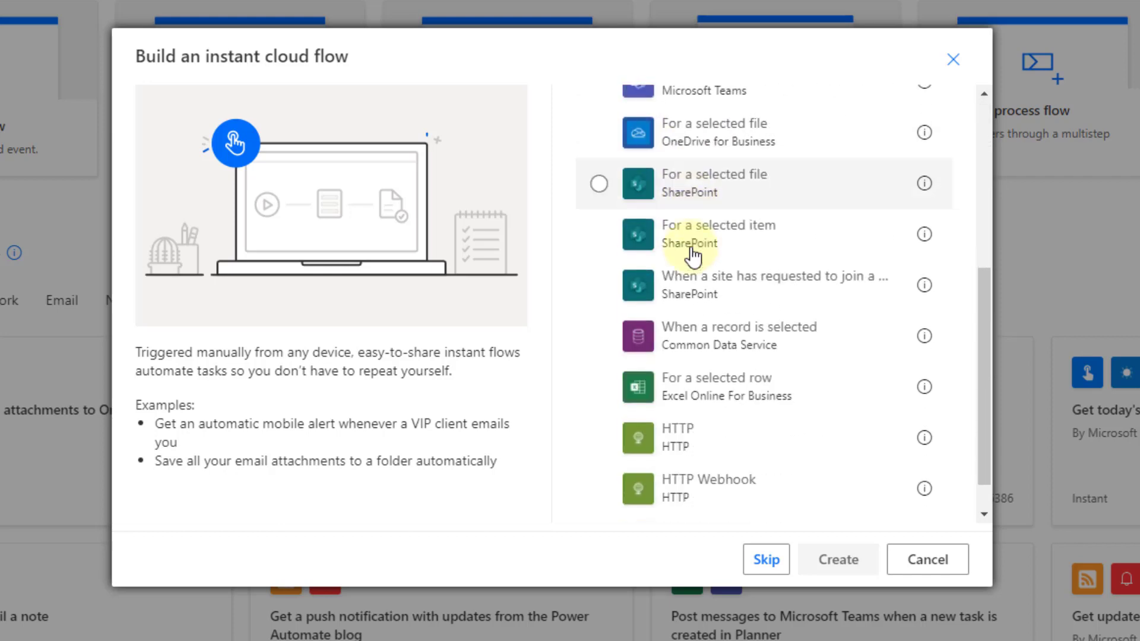
scroll(693, 261, "down", 1)
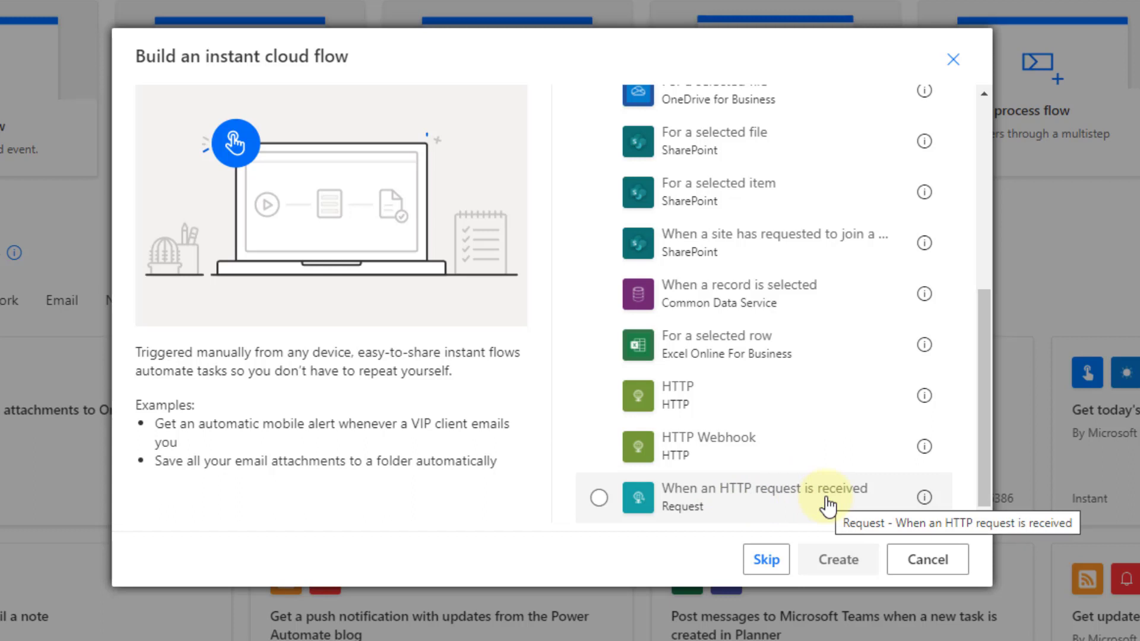
left_click(600, 498)
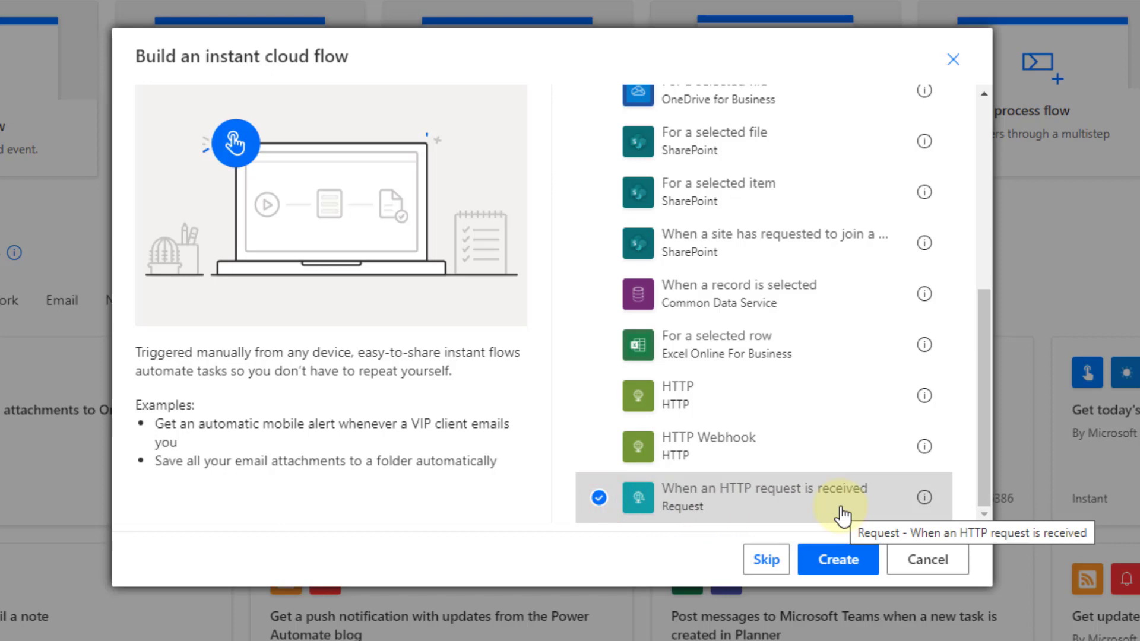
left_click(838, 563)
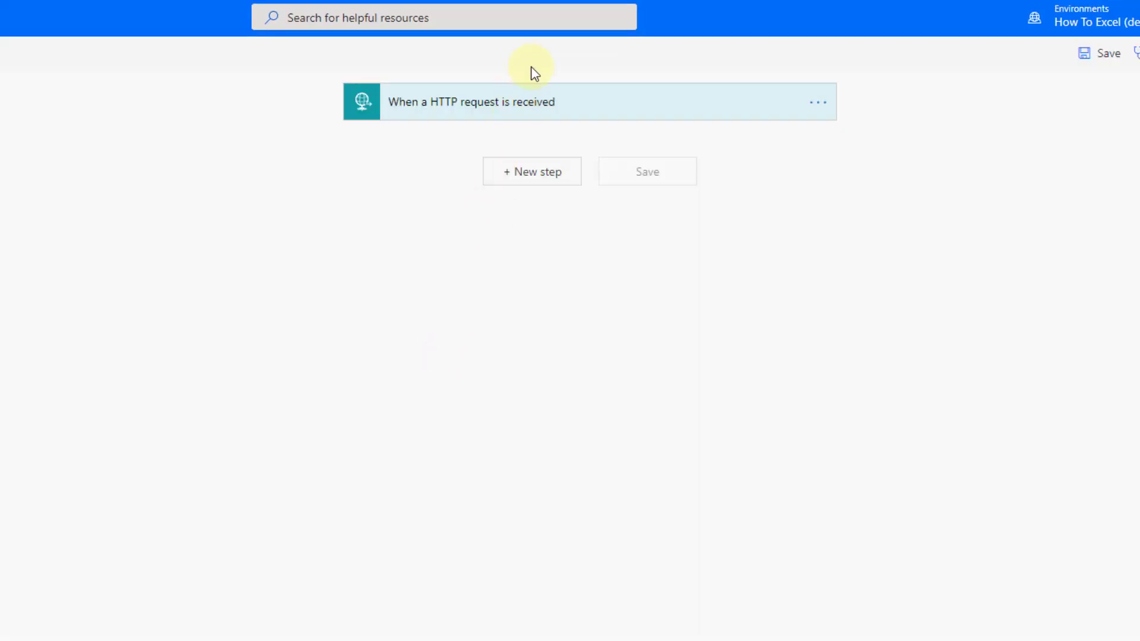
Set the HTTP request trigger's method to GET under its advanced options.
left_click(550, 96)
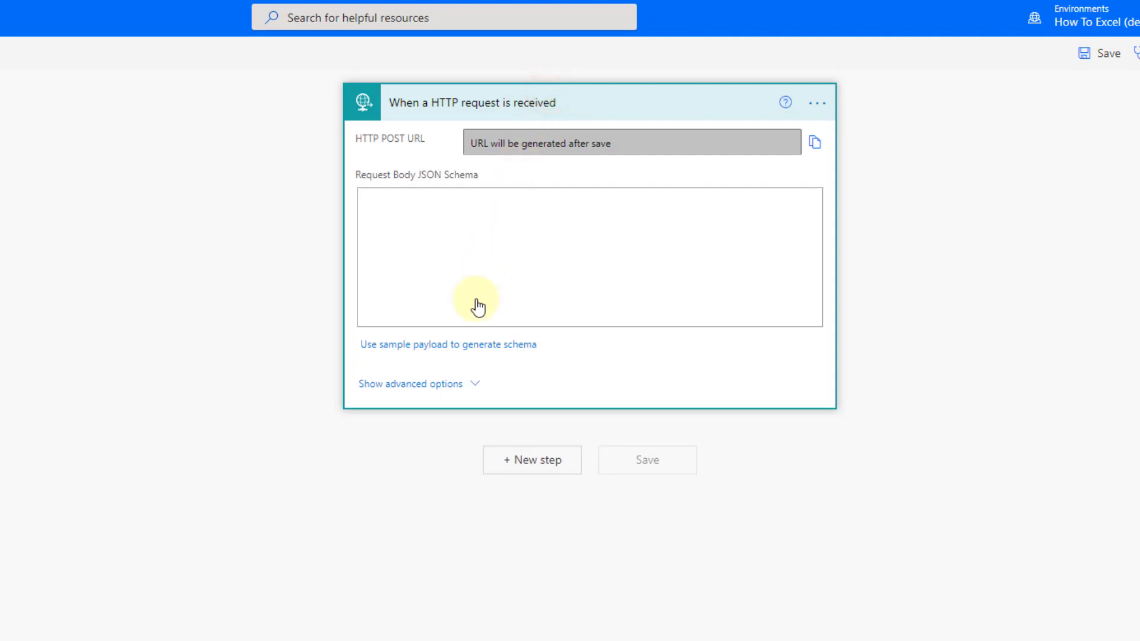
left_click(472, 386)
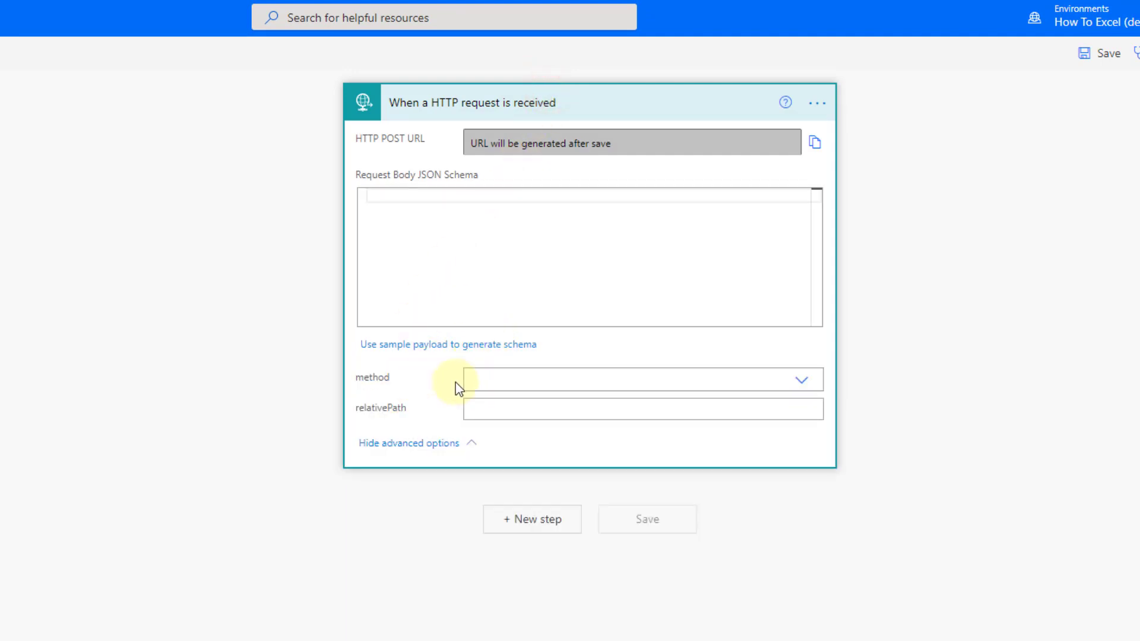
left_click(788, 387)
left_click(542, 407)
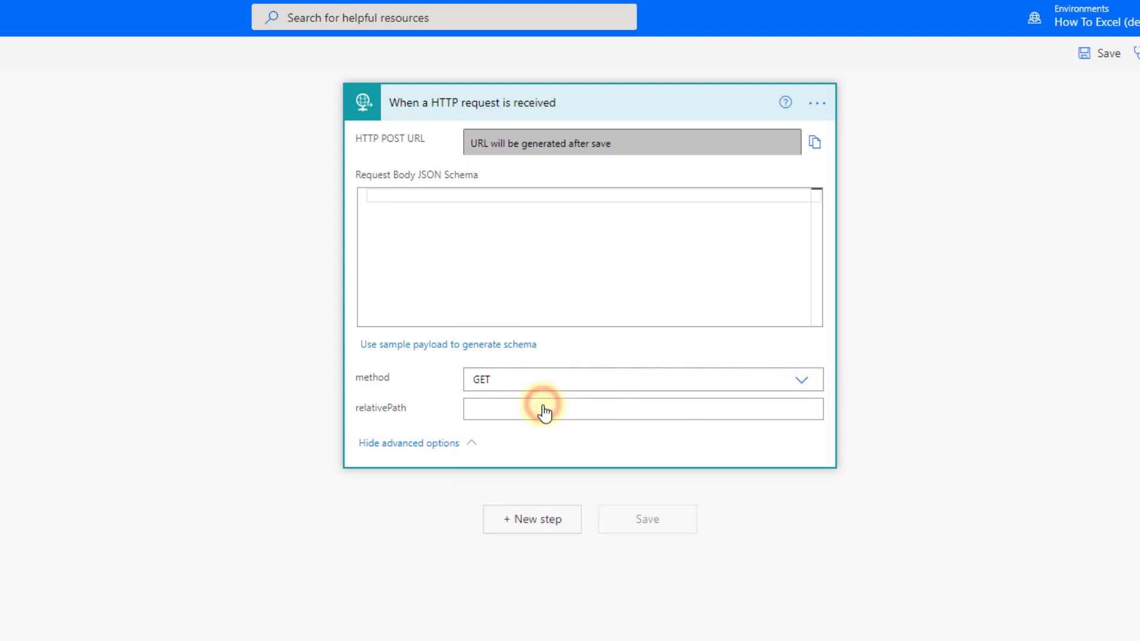
left_click(497, 143)
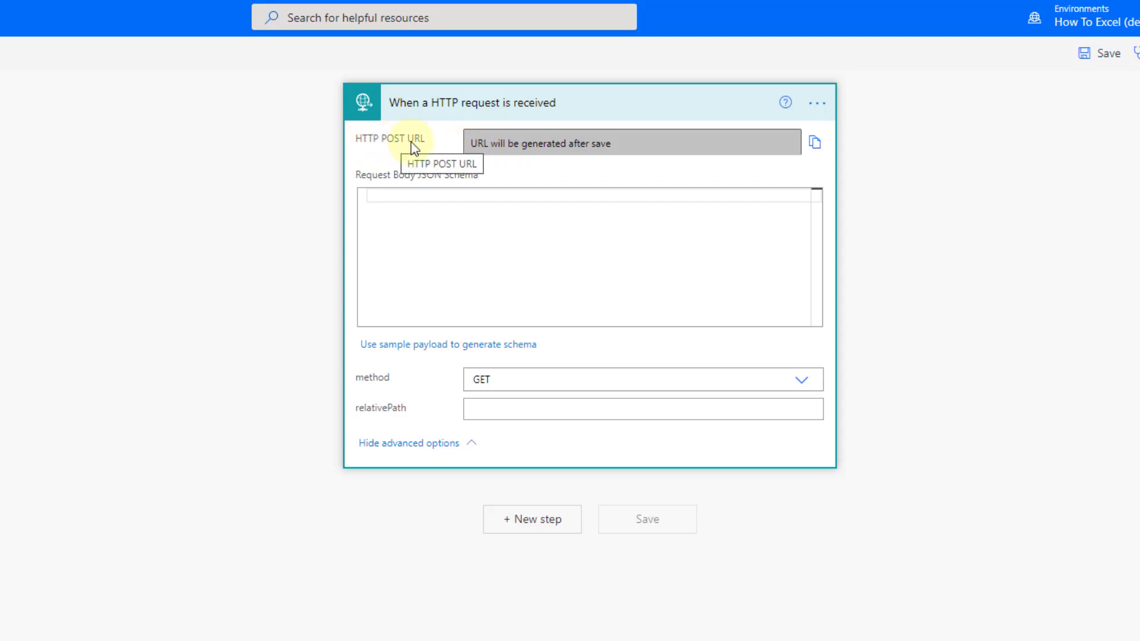
Add an Excel Online (Business) 'List rows present in a table' action after the trigger.
left_click(539, 520)
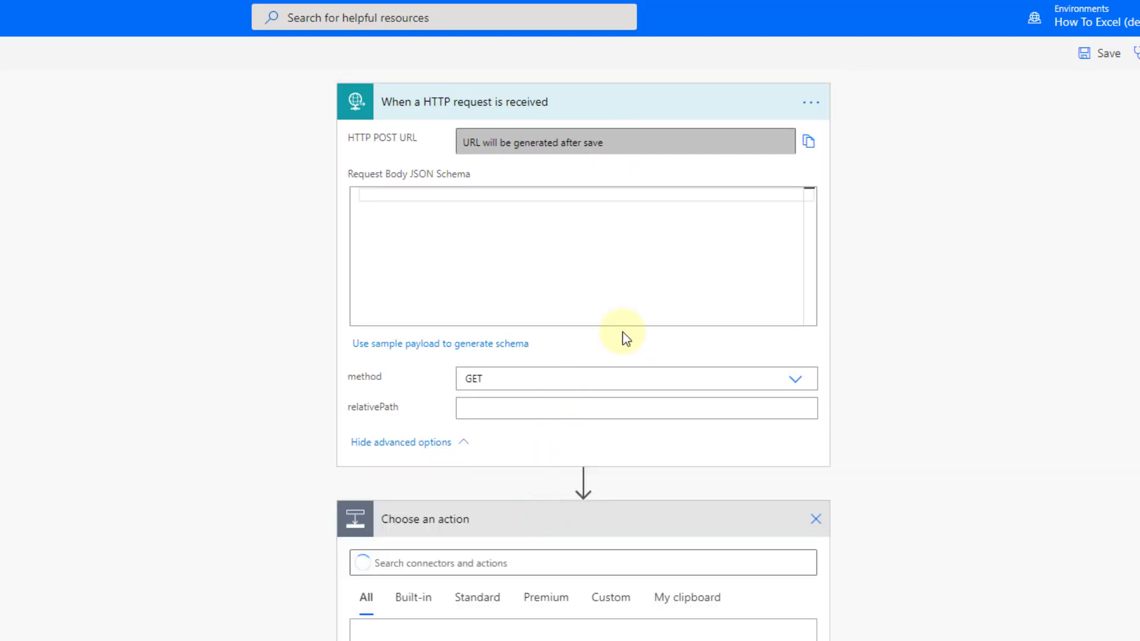
left_click(528, 212)
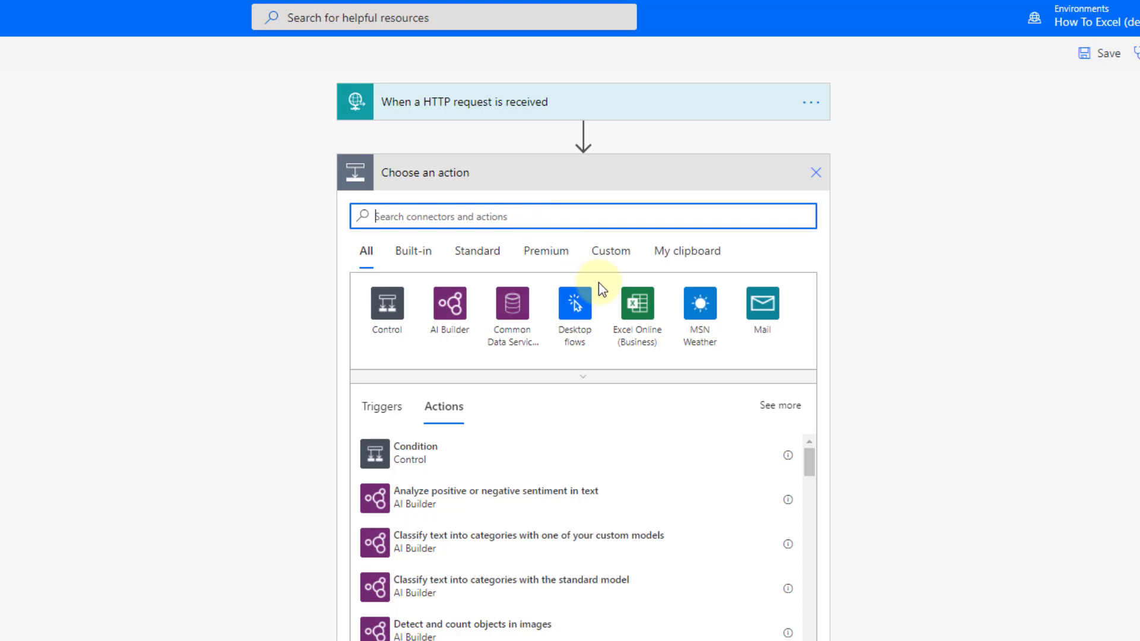
left_click(637, 310)
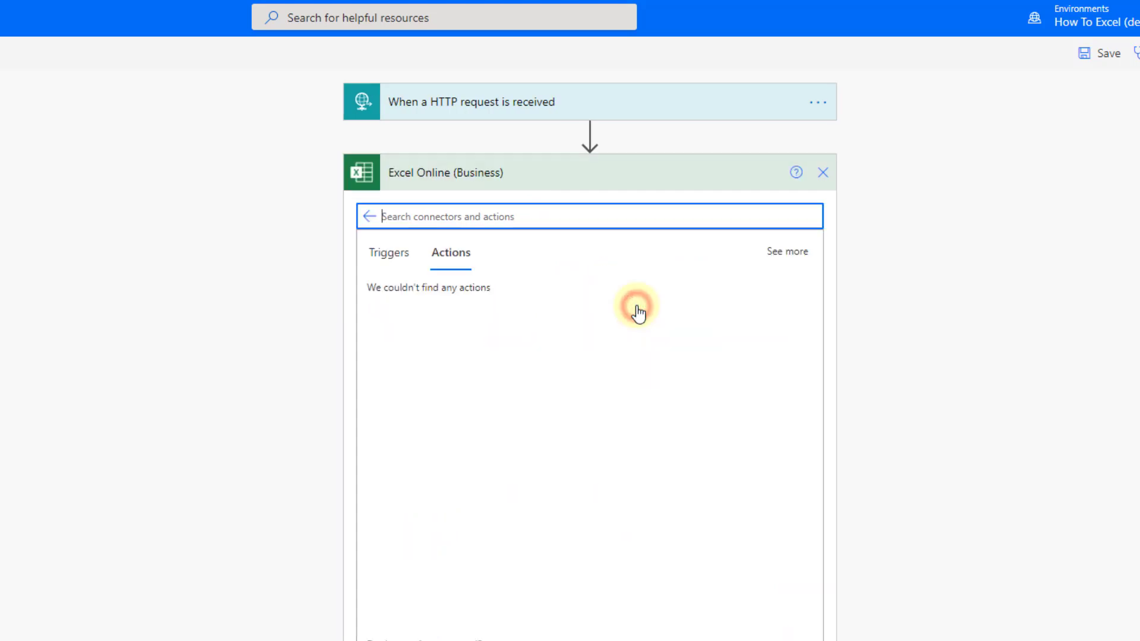
left_click(474, 297)
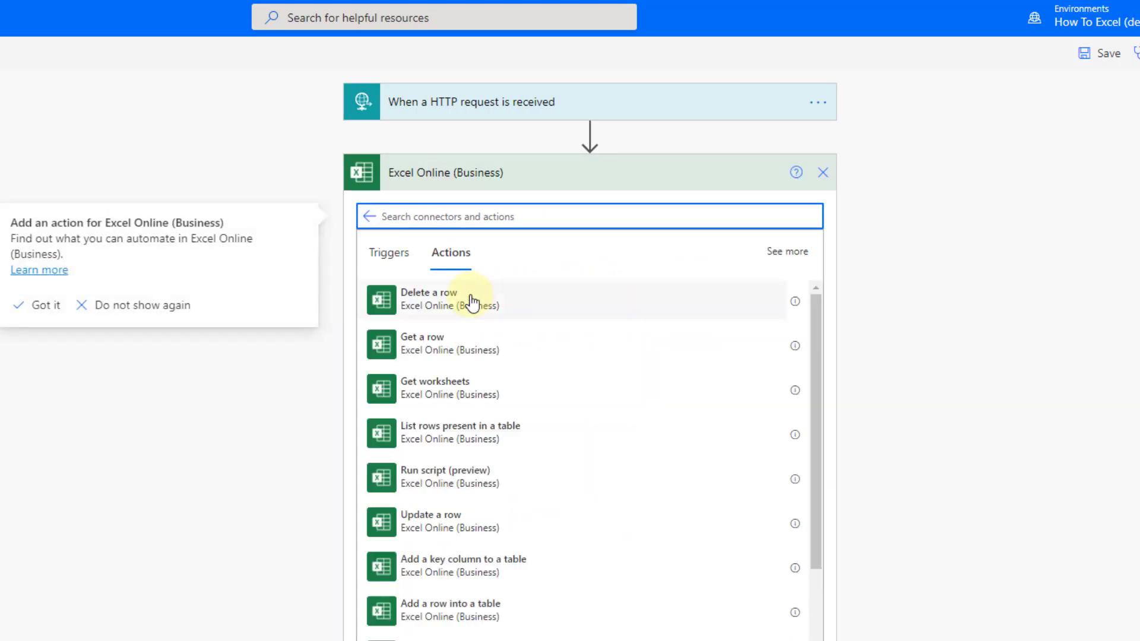
left_click(458, 435)
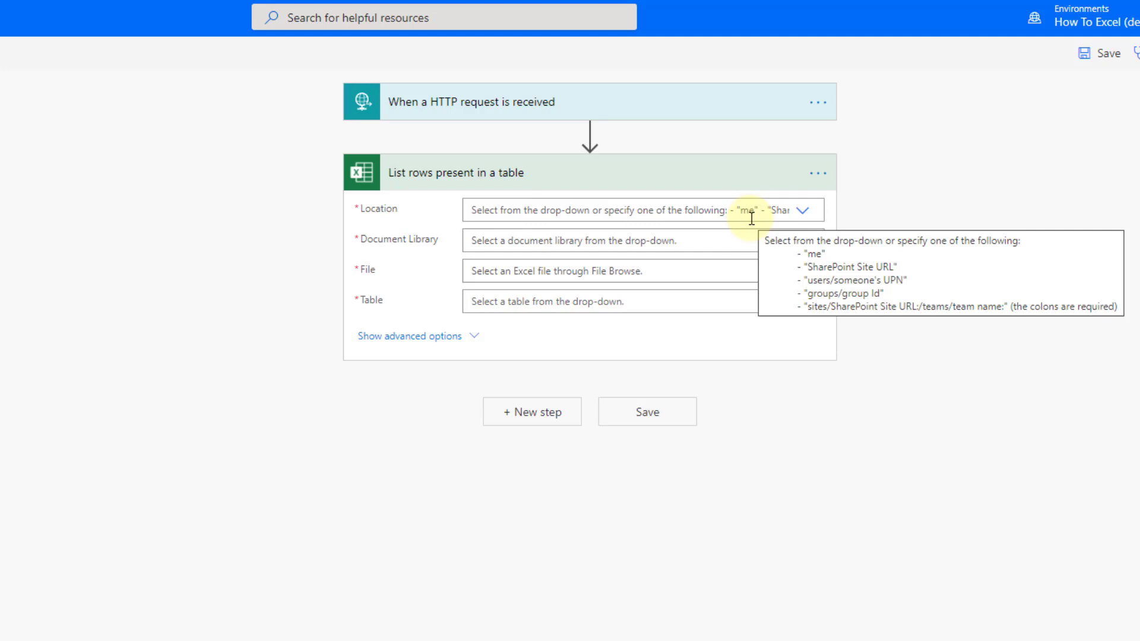
Set the List rows location to OneDrive for Business and the document library to OneDrive.
left_click(805, 211)
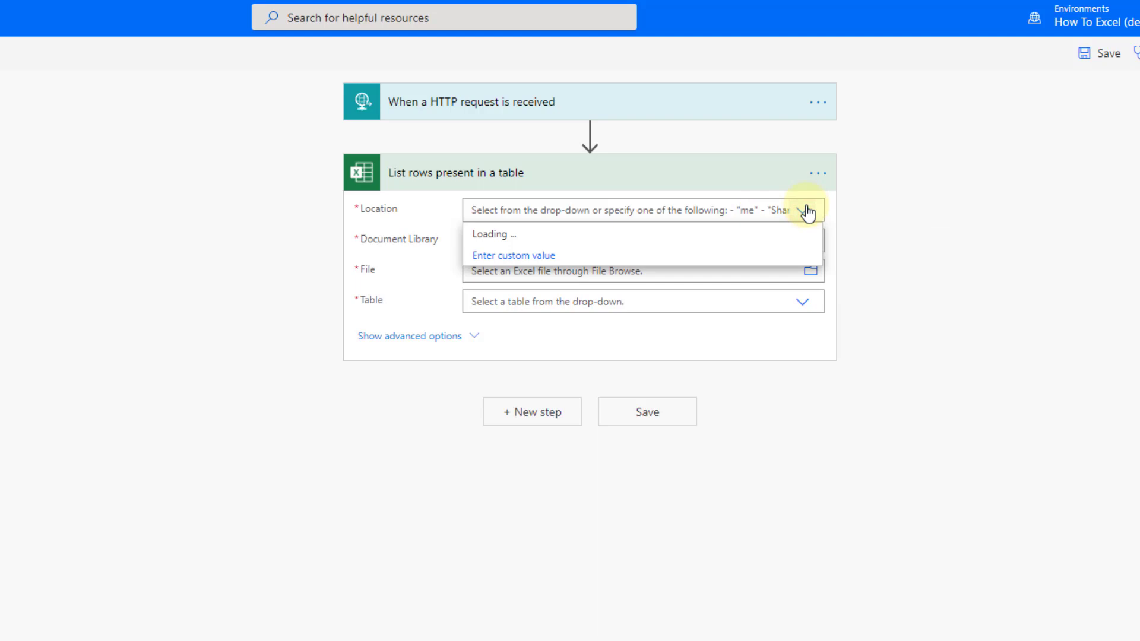
left_click(724, 233)
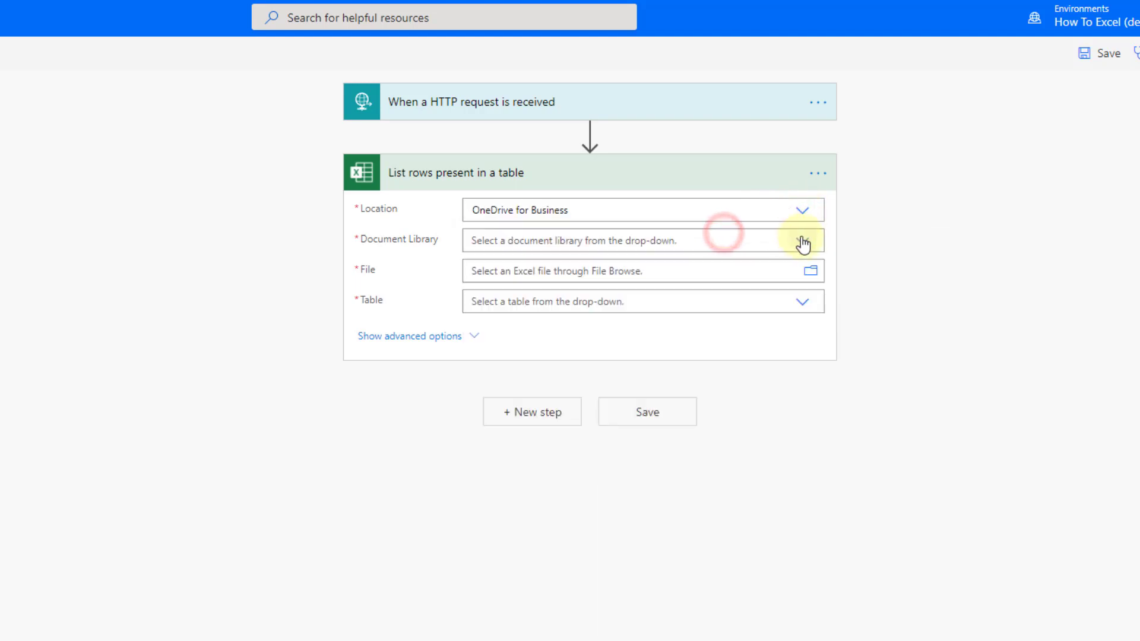
left_click(803, 242)
left_click(729, 263)
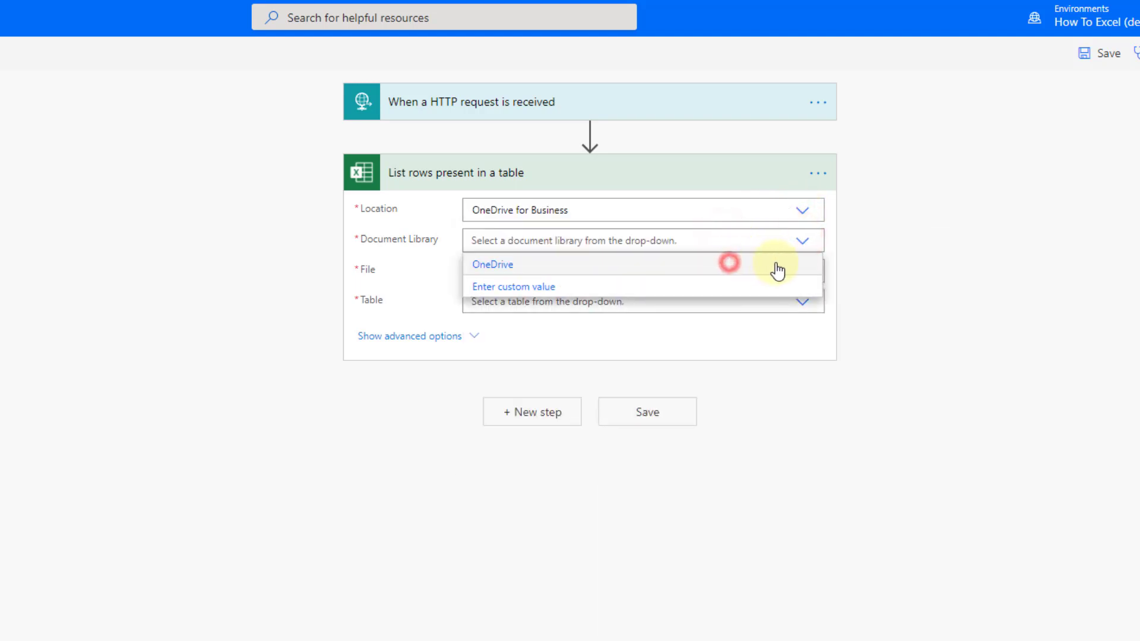
Choose the file /Demos/Excel Flow Button.xlsx and its Sales table.
left_click(811, 271)
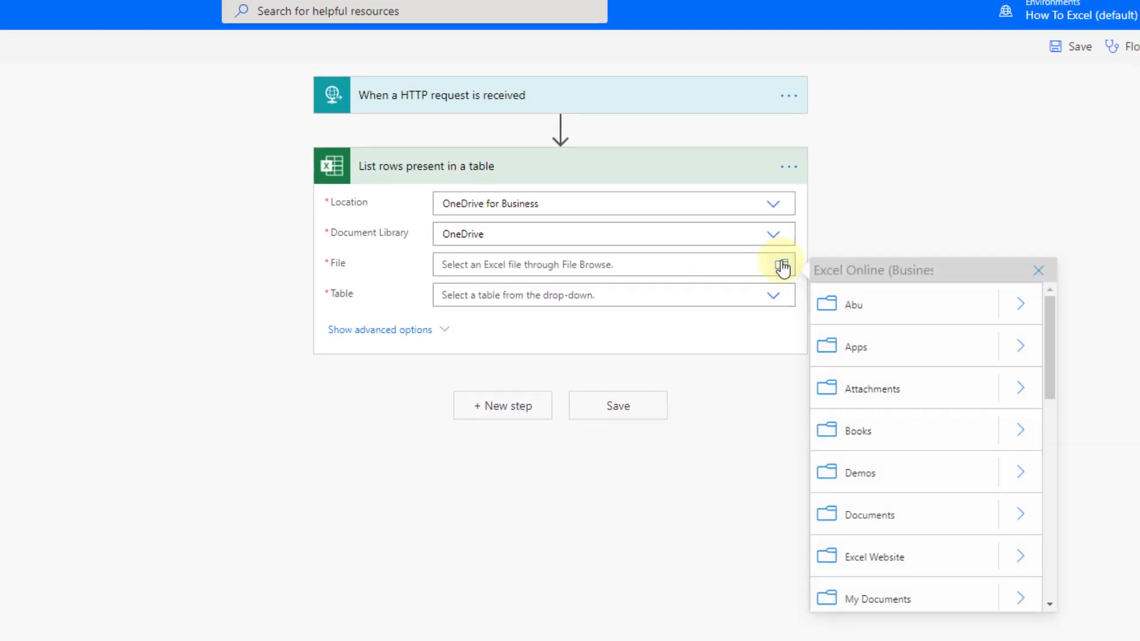
left_click(1020, 472)
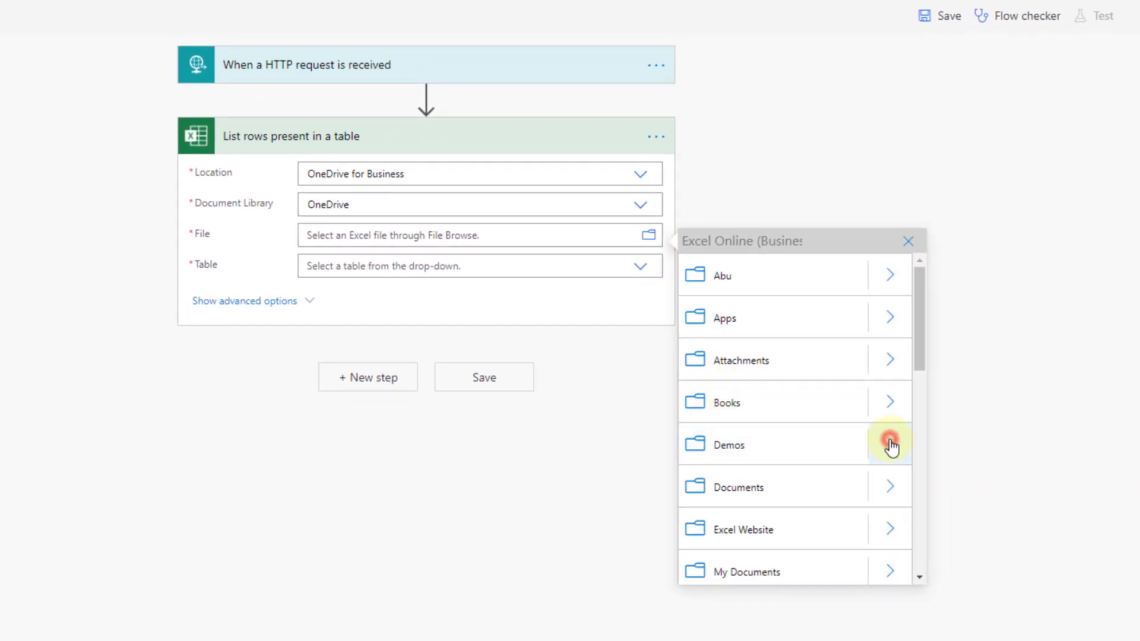
scroll(772, 374, "down", 10)
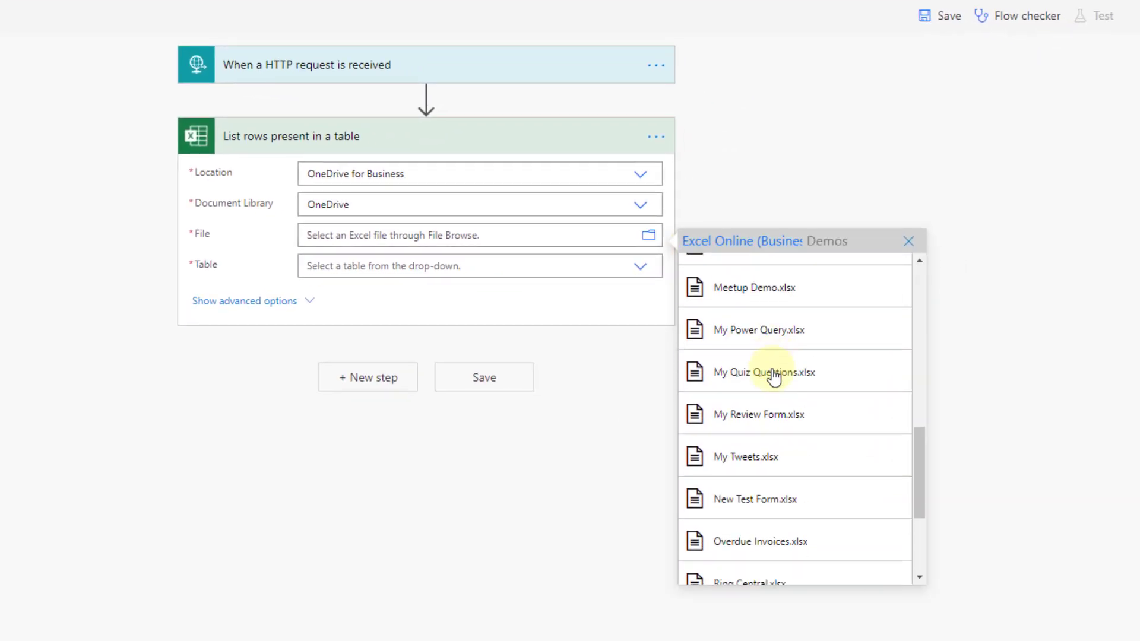
scroll(772, 375, "up", 3)
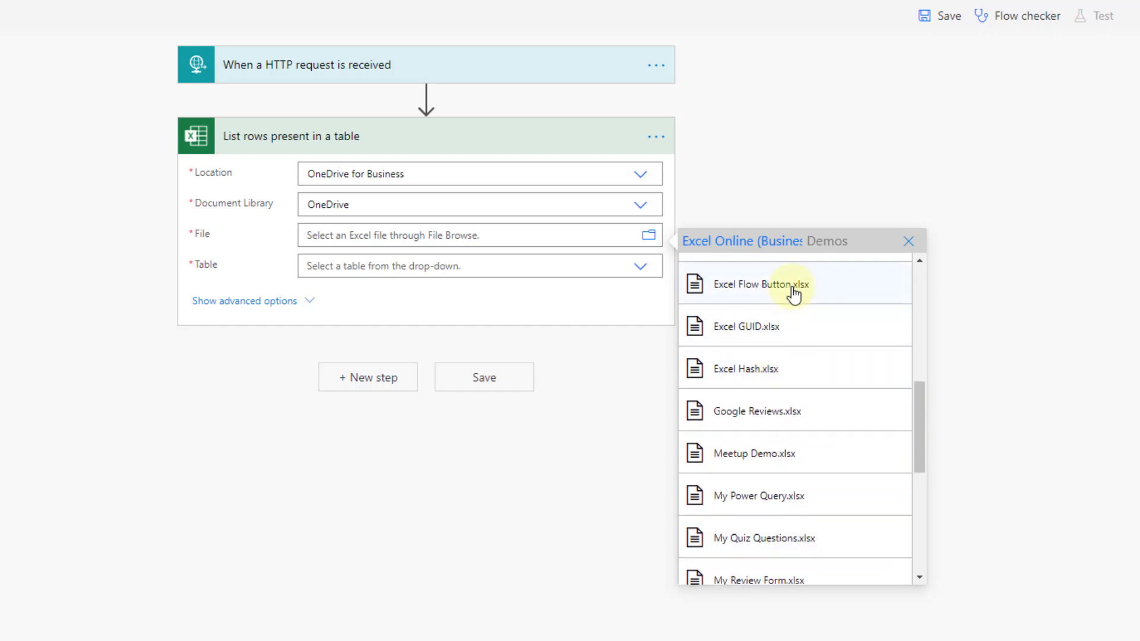
left_click(794, 289)
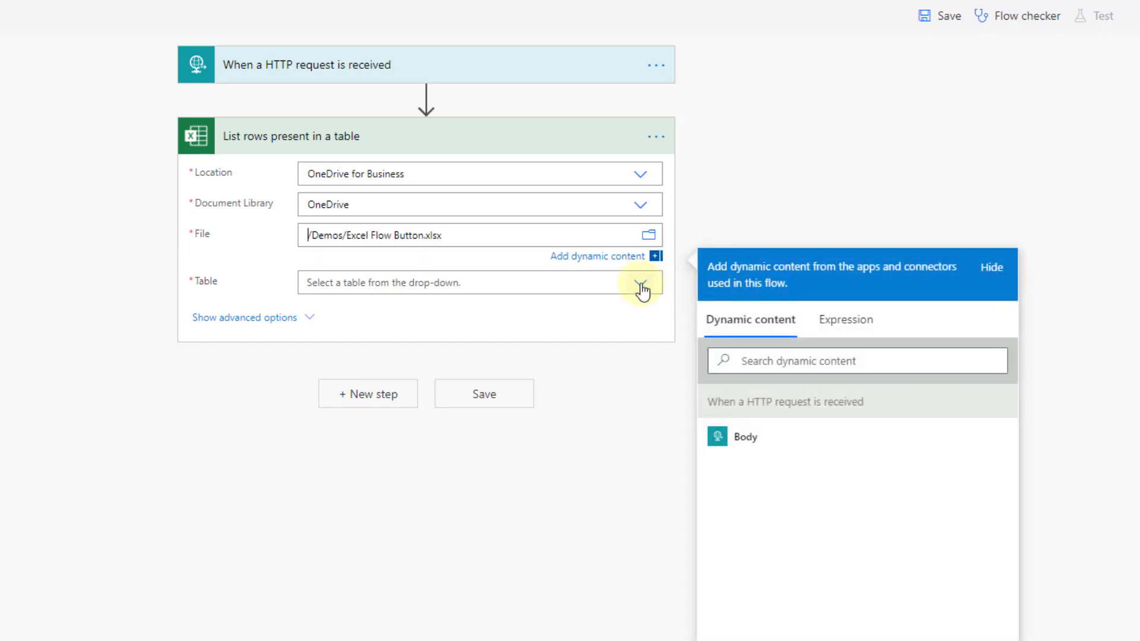
left_click(641, 289)
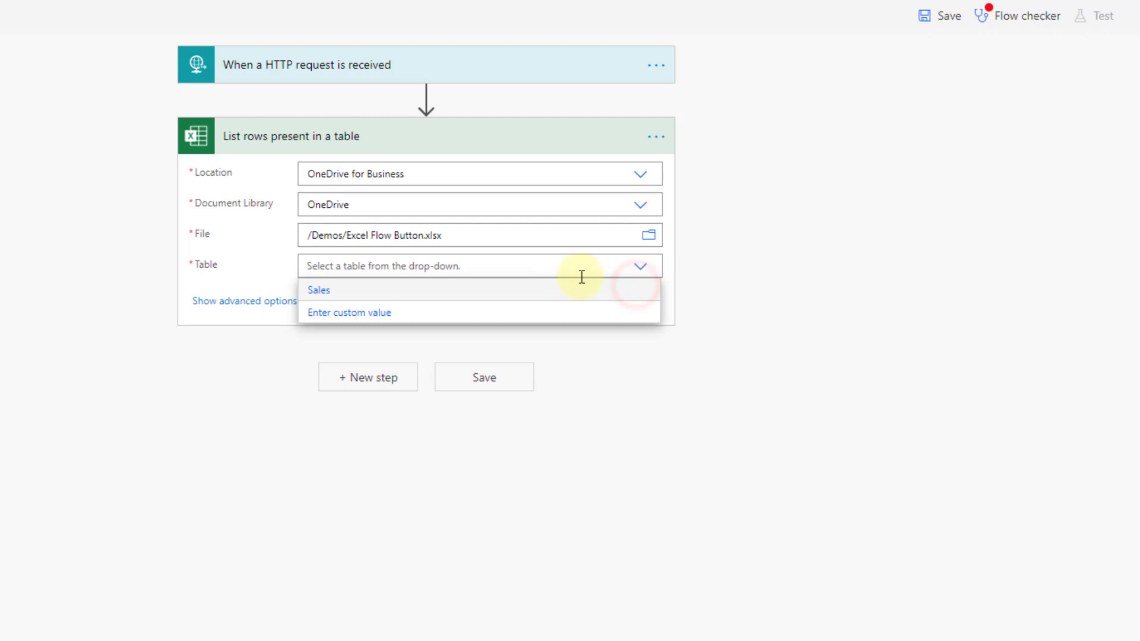
left_click(333, 291)
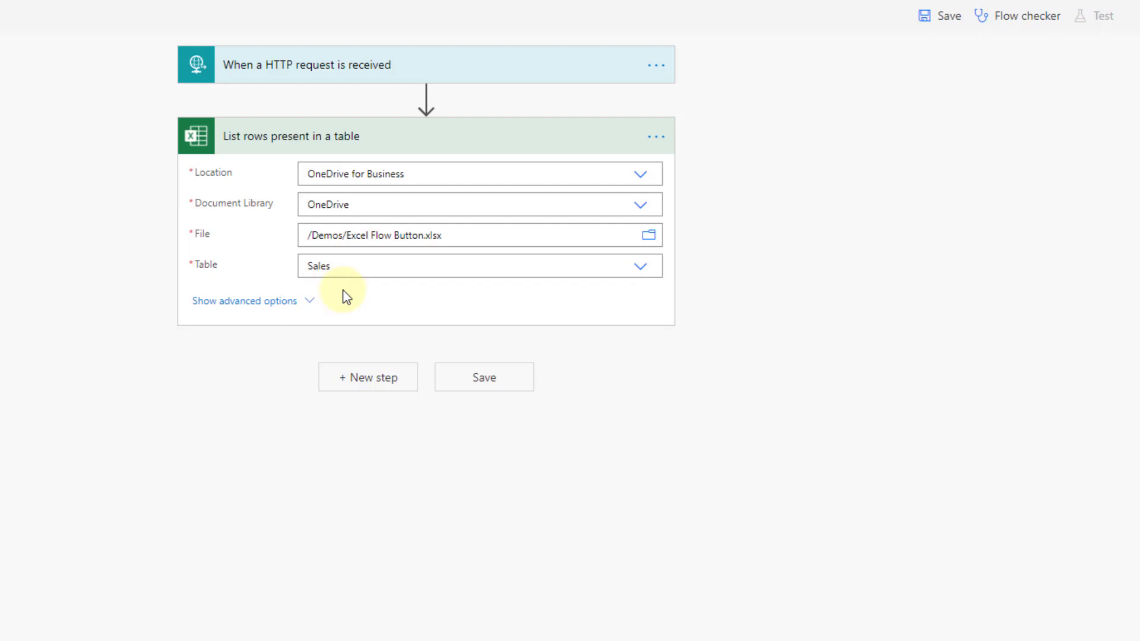
left_click(307, 302)
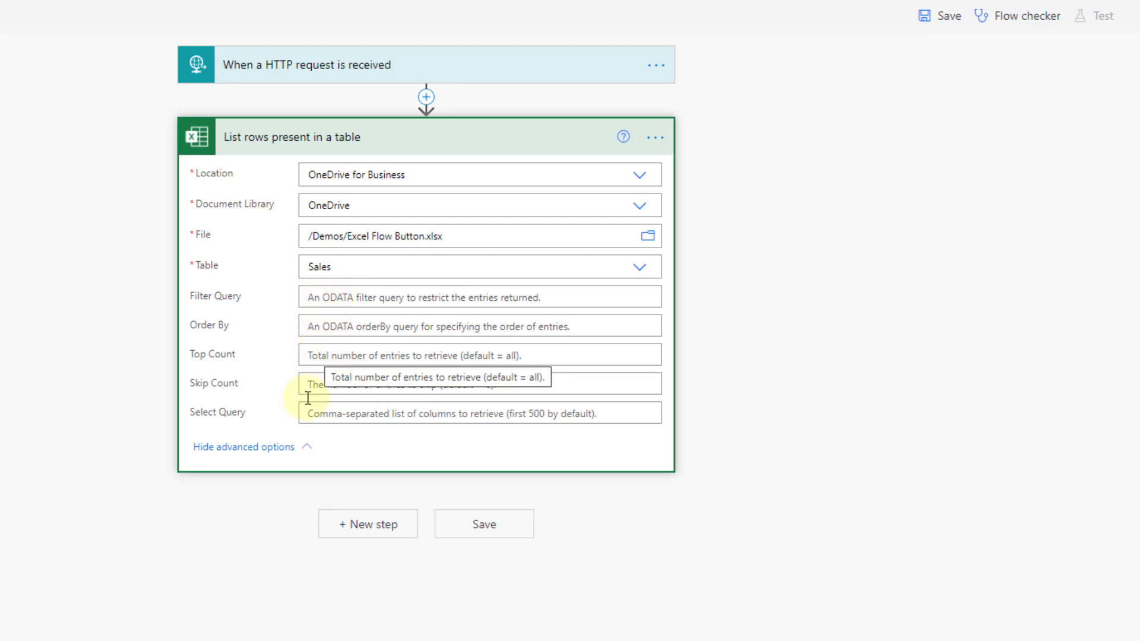
left_click(305, 446)
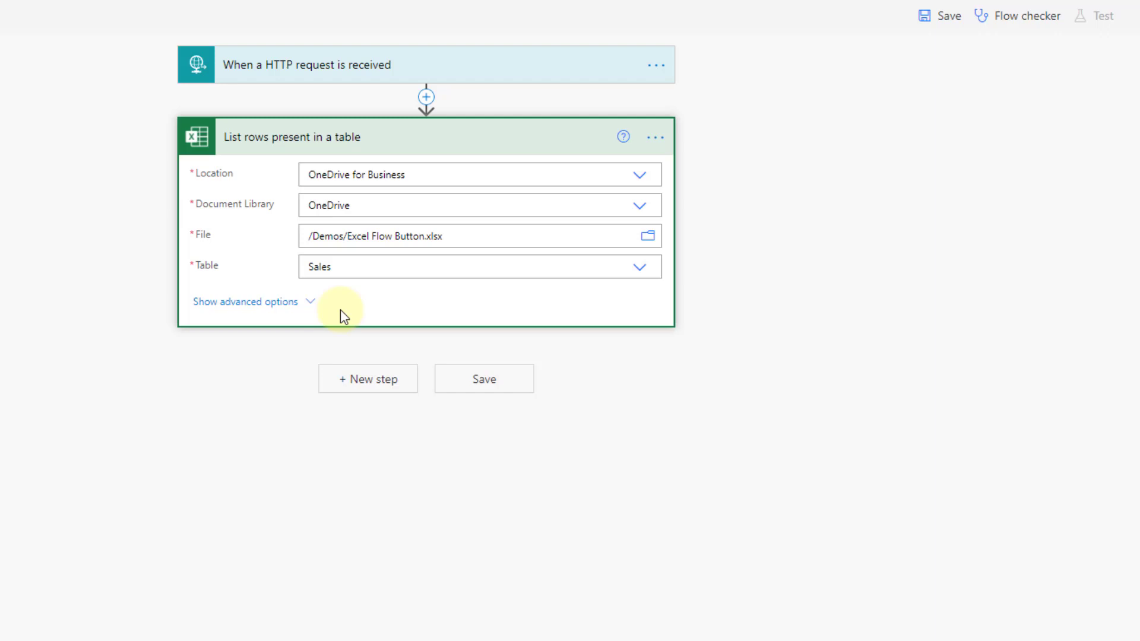
Add a Create HTML table action after the List rows step.
left_click(356, 378)
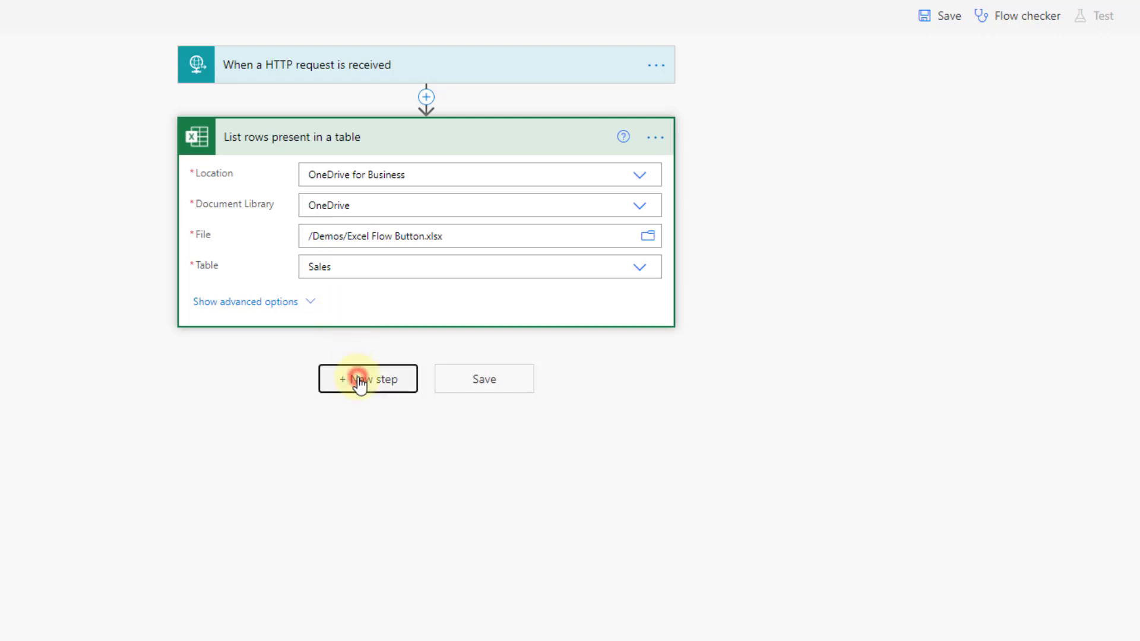
left_click(299, 251)
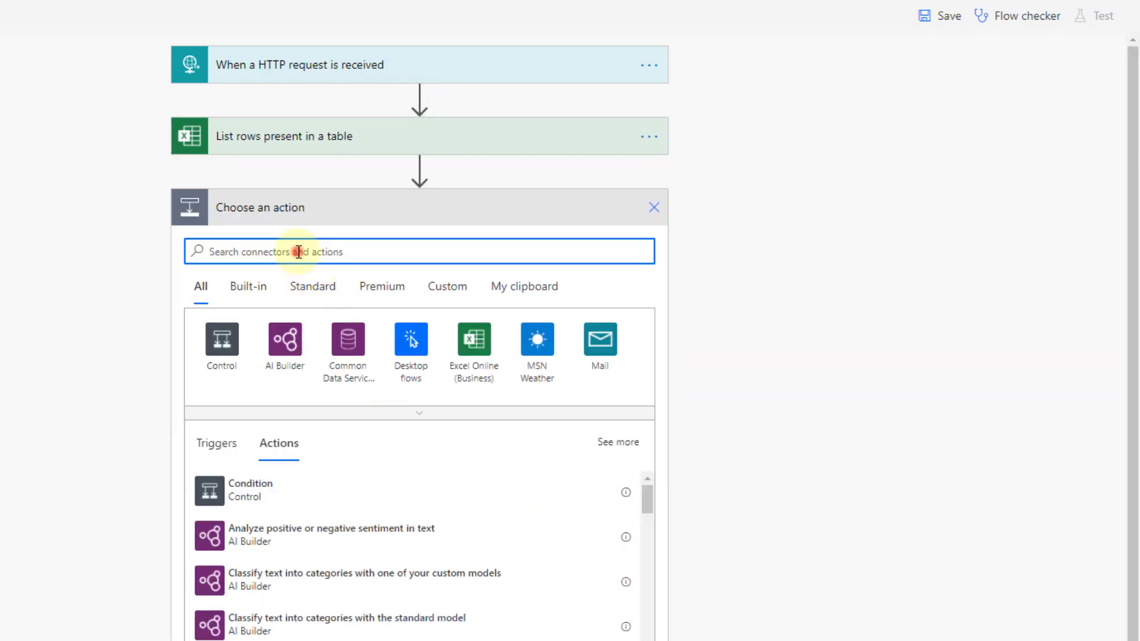
type("html")
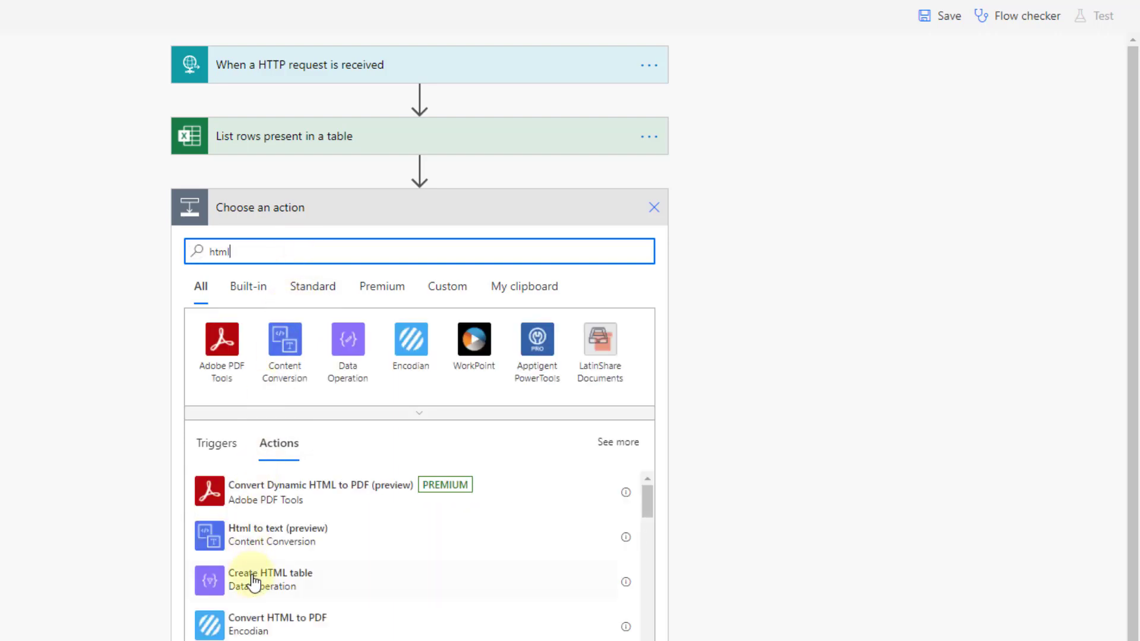
left_click(254, 579)
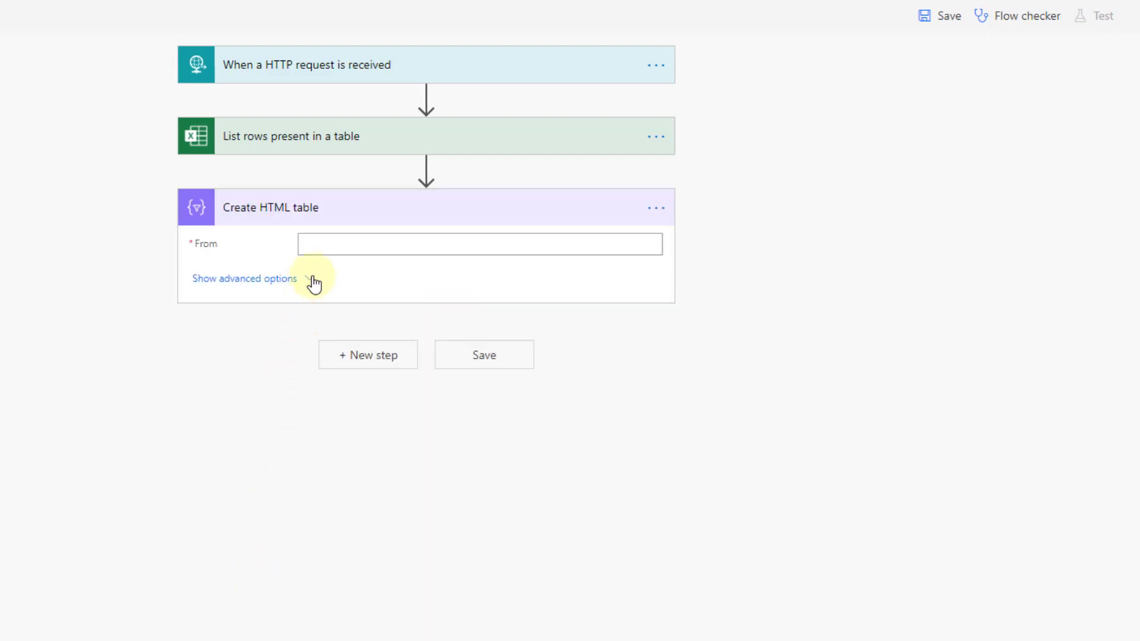
Build the HTML table from the listed rows' value with columns left Automatic.
left_click(312, 242)
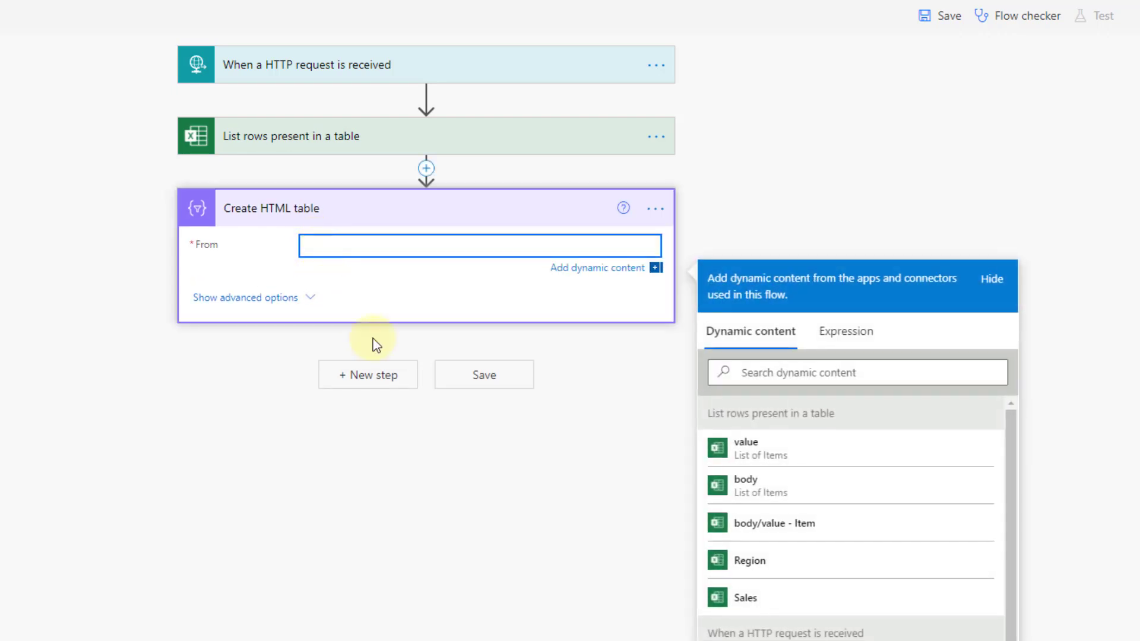
left_click(770, 456)
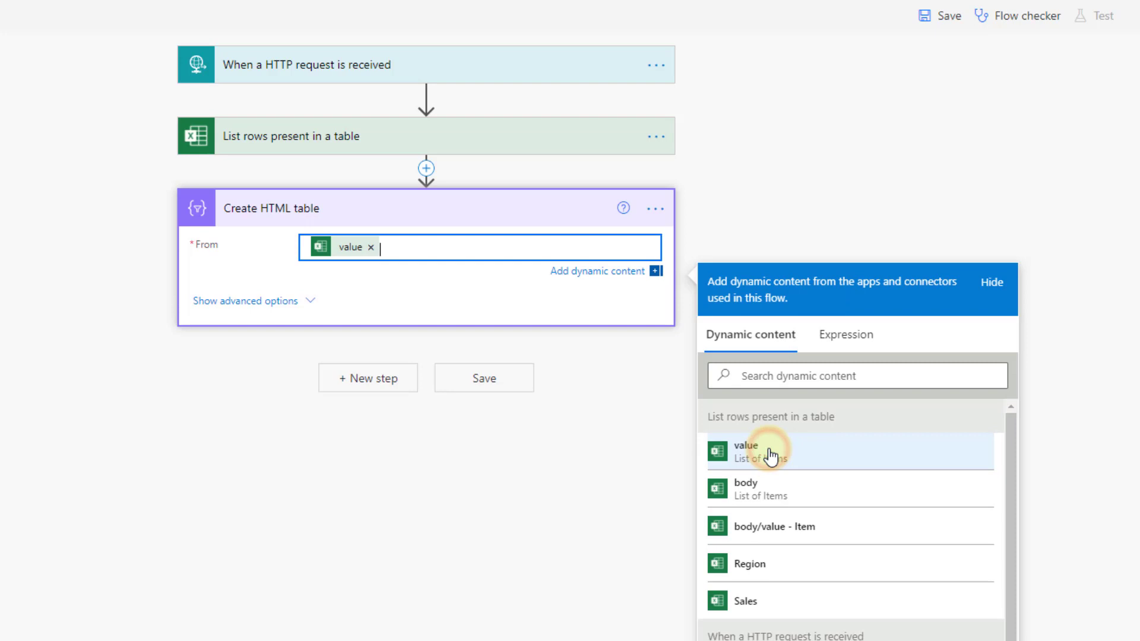
left_click(309, 306)
left_click(310, 285)
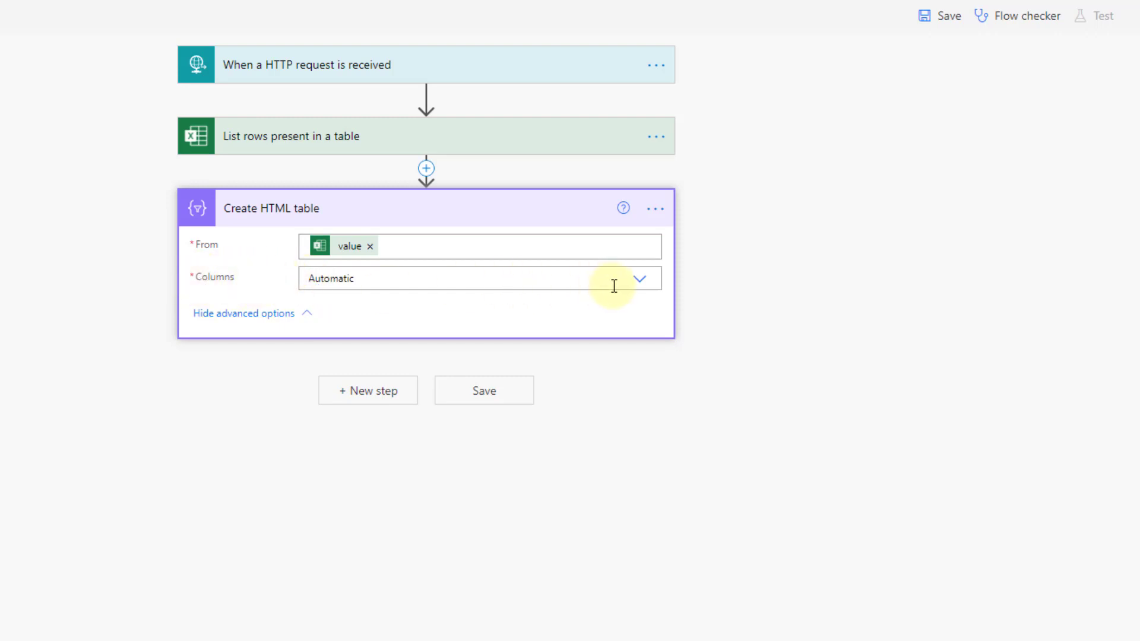
left_click(640, 280)
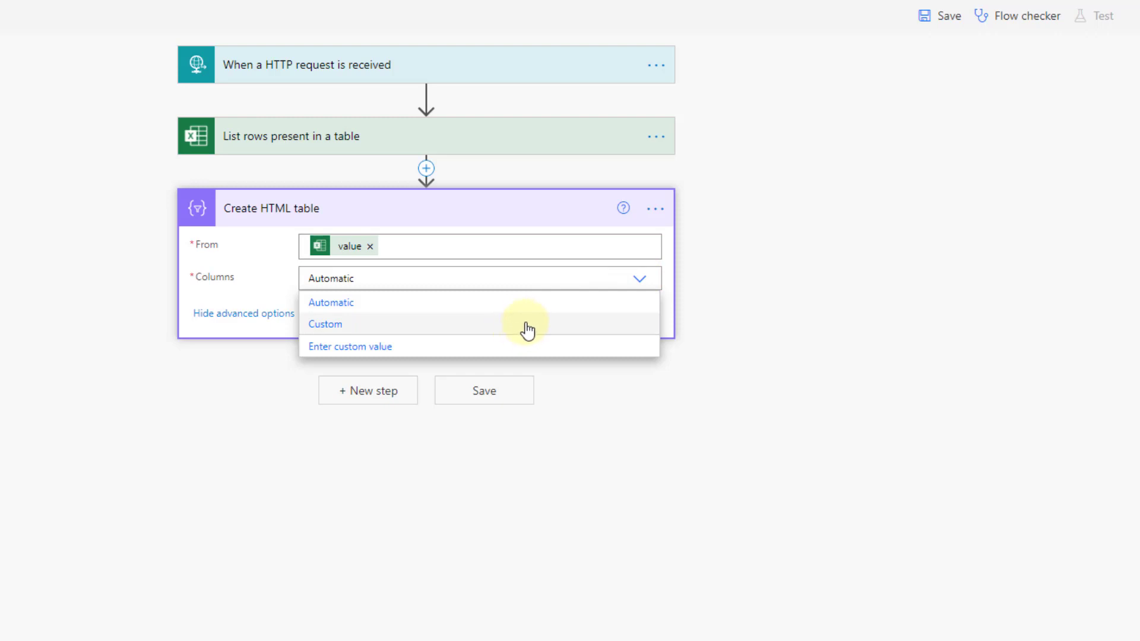
left_click(641, 280)
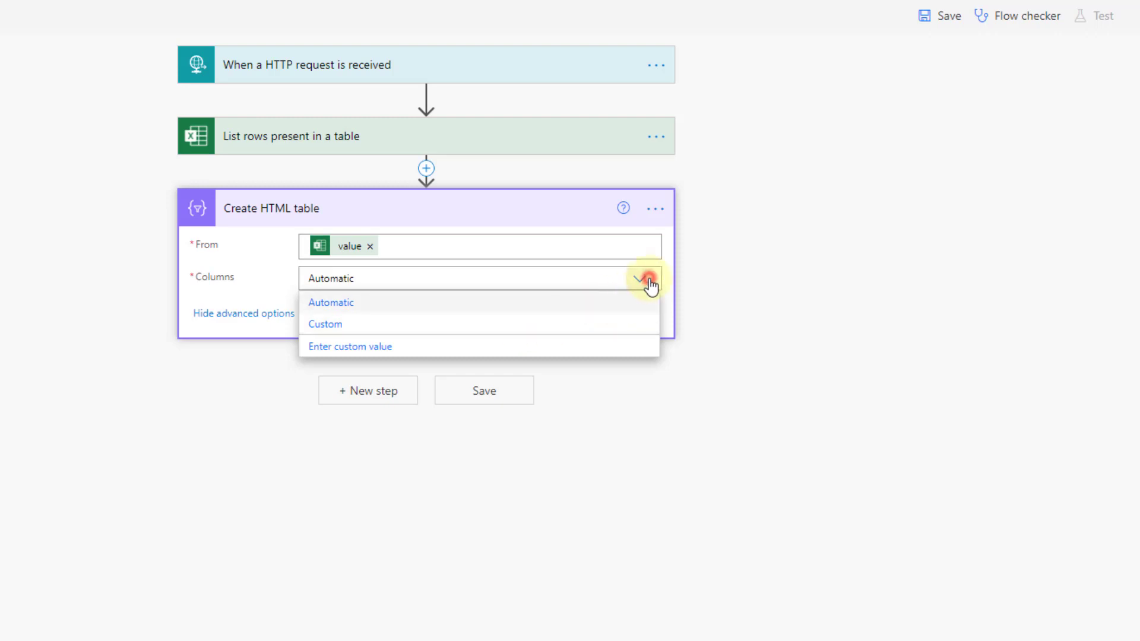
left_click(362, 395)
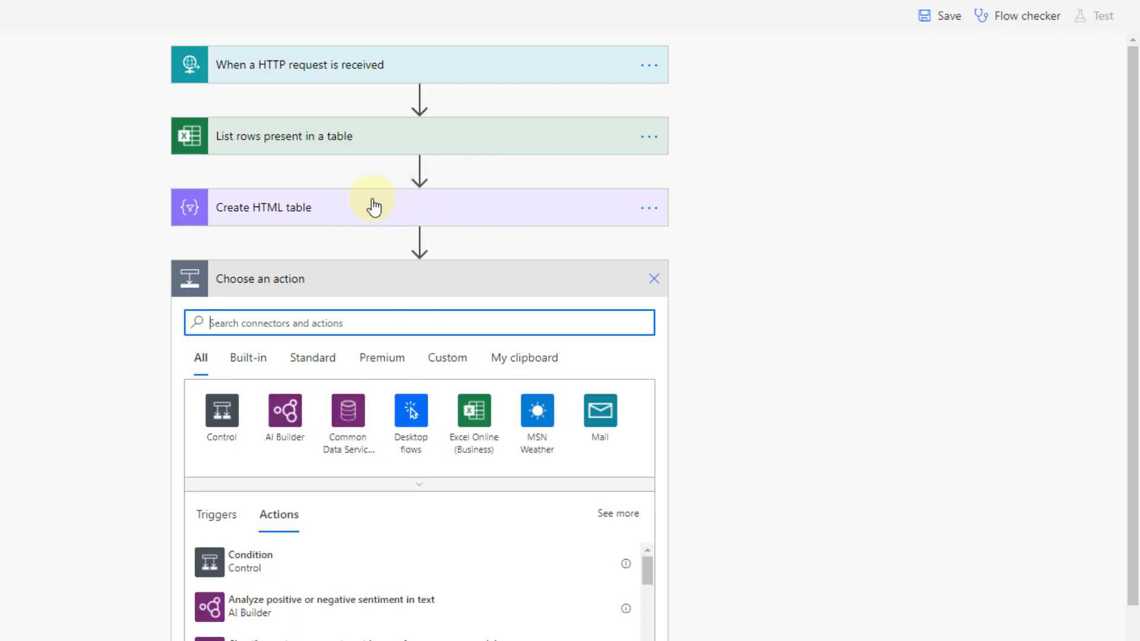
Add an Office 365 Outlook 'Send an email (V2)' action.
left_click(321, 320)
type("outloo")
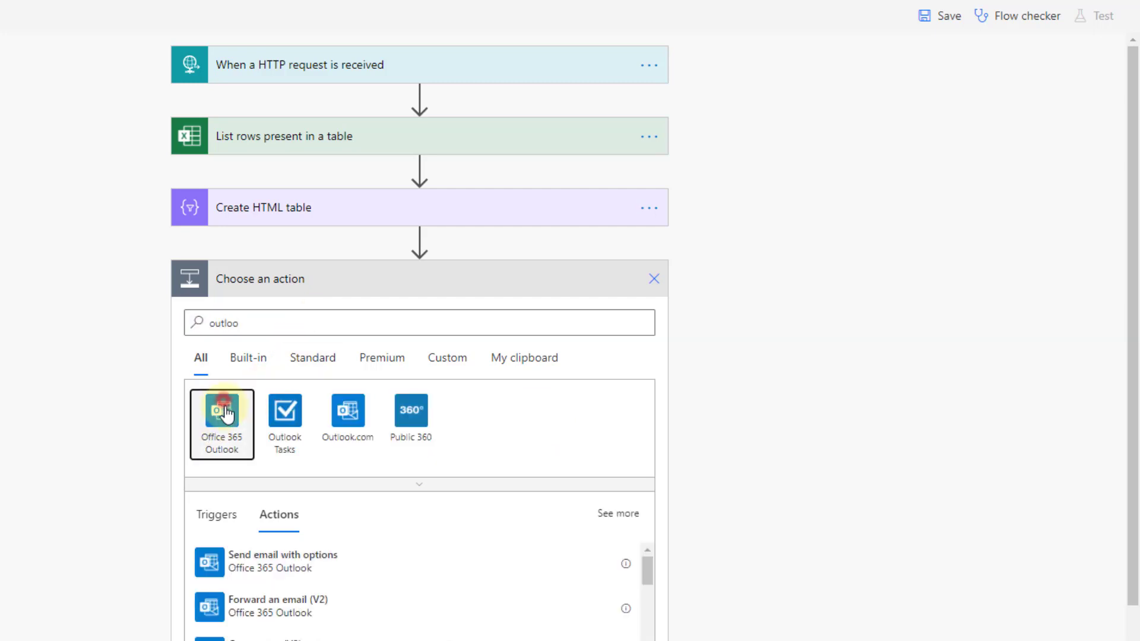
left_click(221, 412)
left_click(313, 501)
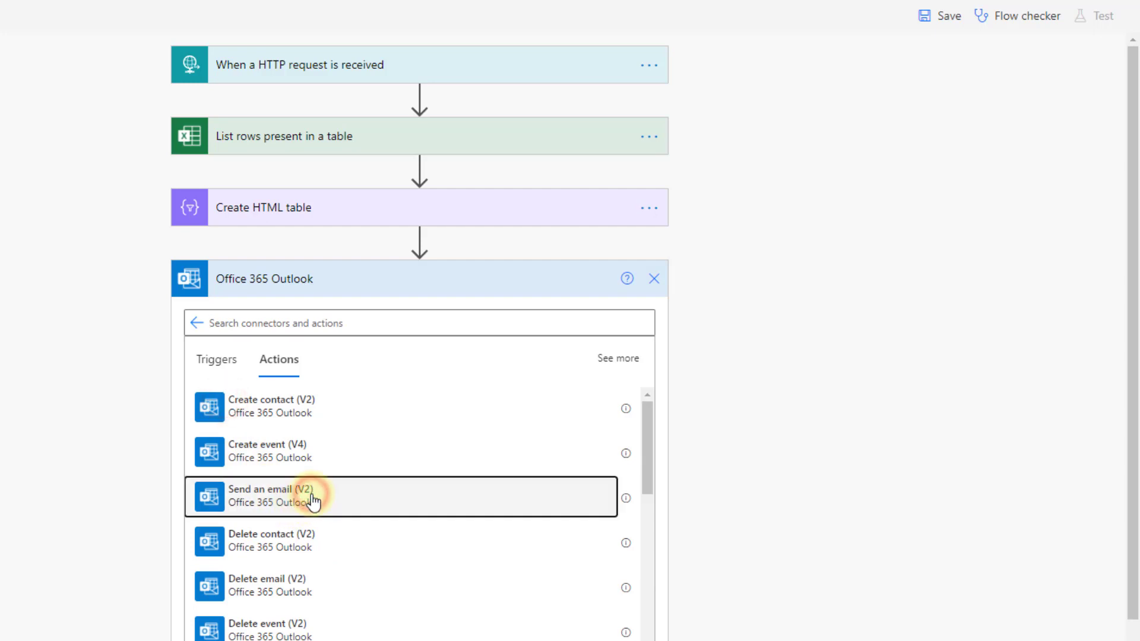
Address the email to the suggested contact, subject 'Sales', body 'Here are the sales figures!' plus table Output.
left_click(333, 320)
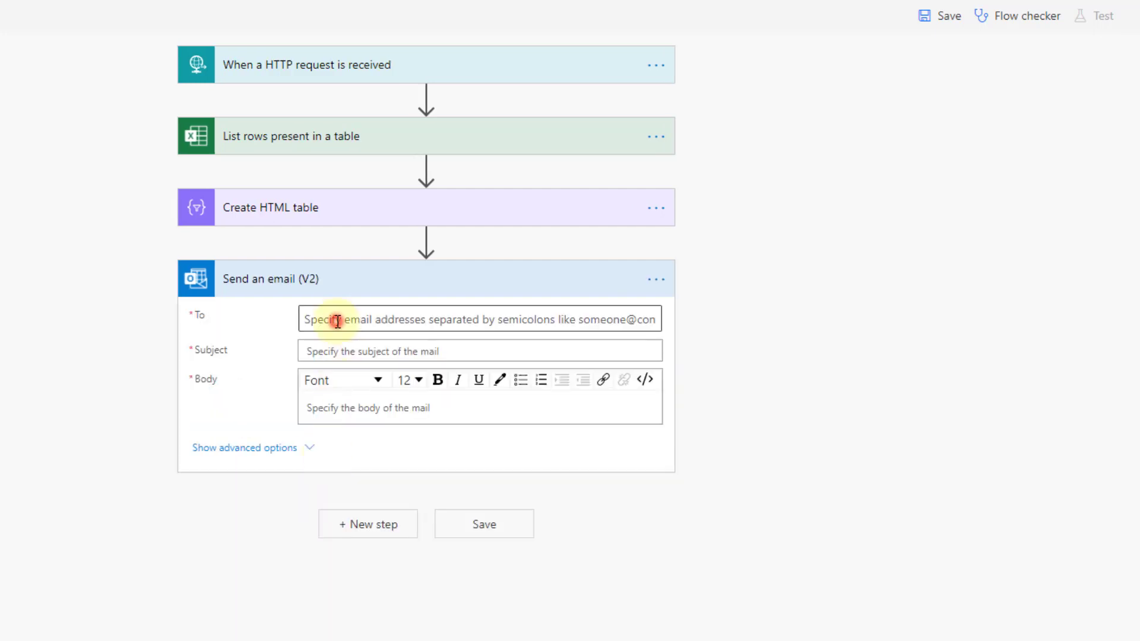
type("joh")
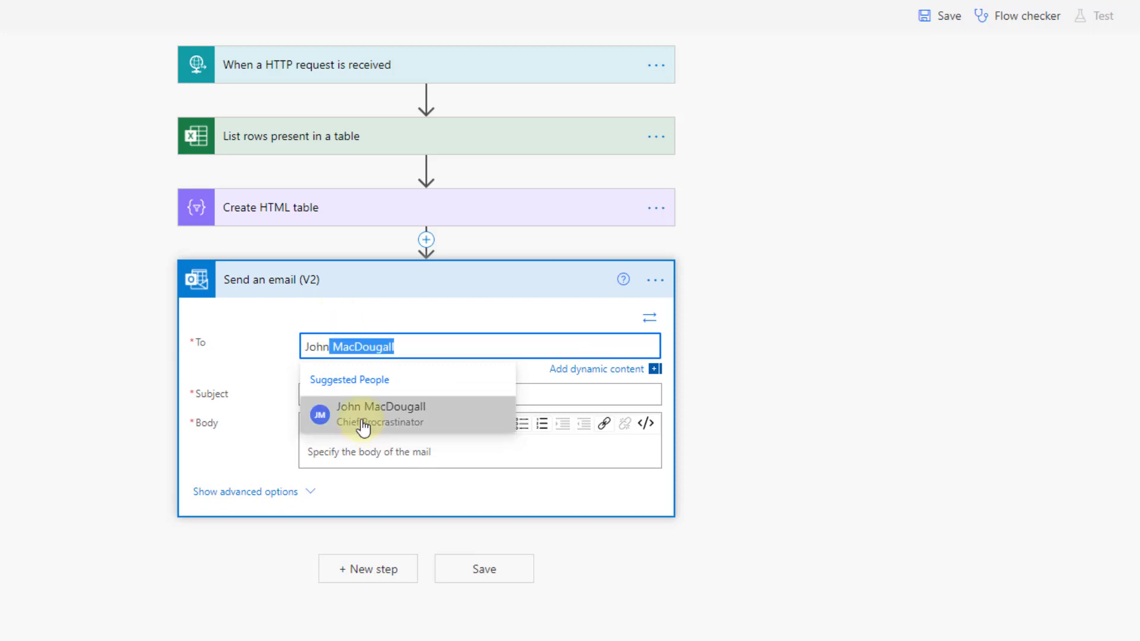
left_click(363, 423)
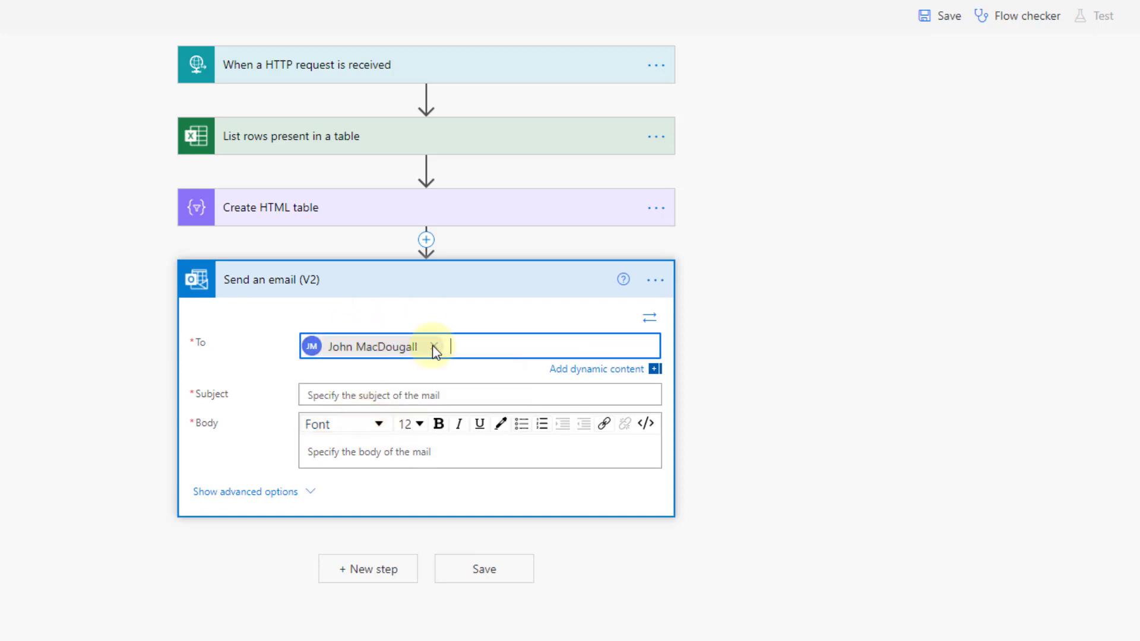
left_click(349, 395)
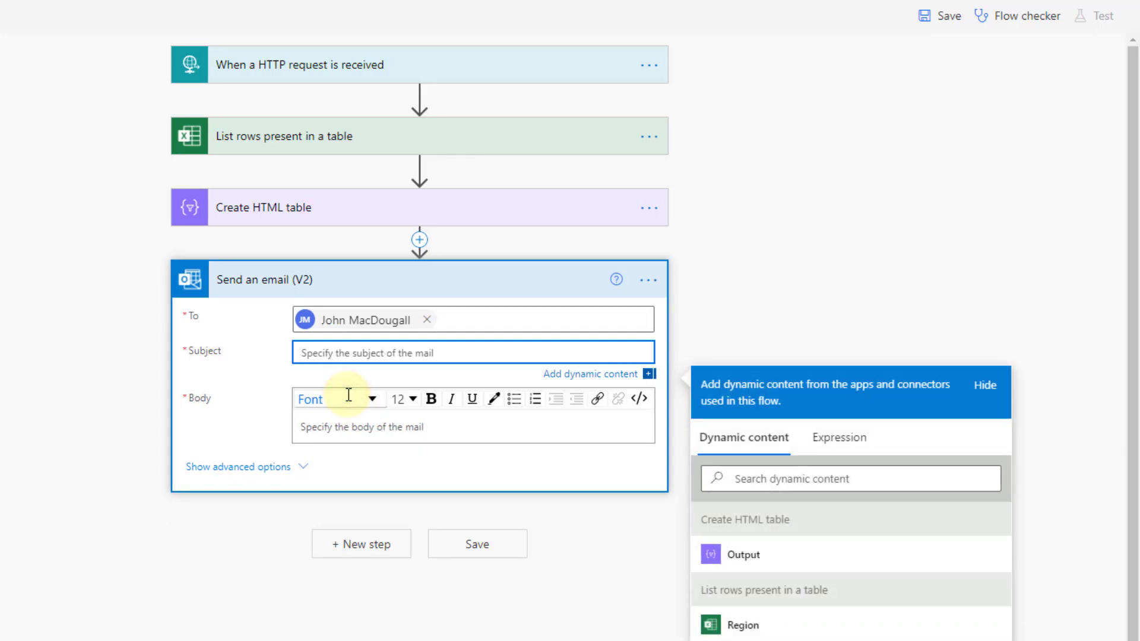
type("Sales")
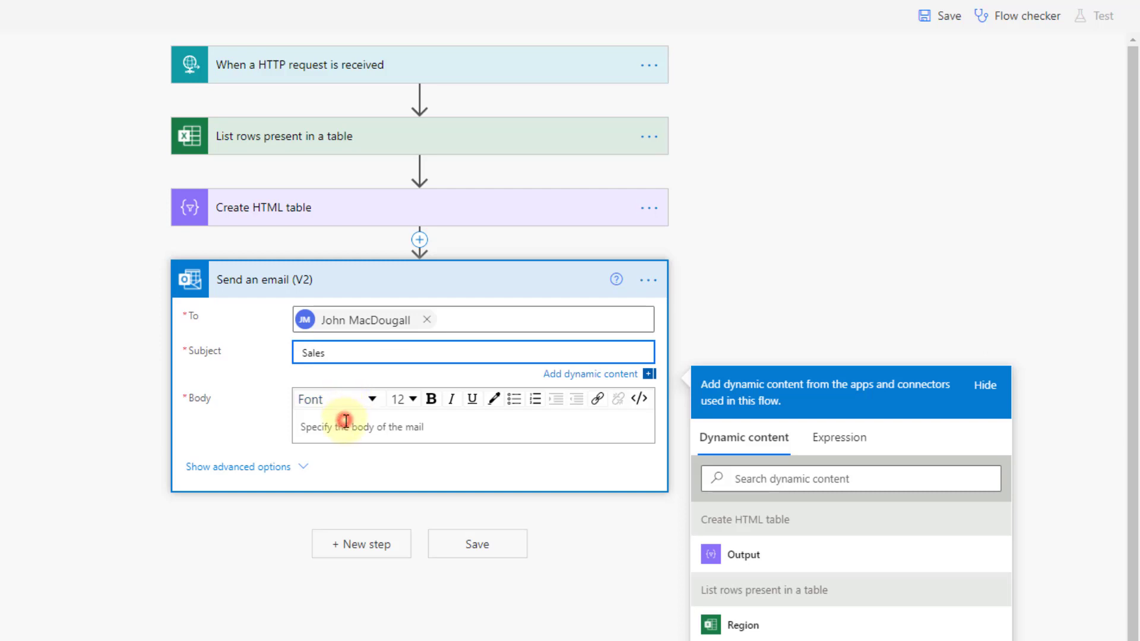
left_click(345, 421)
type("Here are the sales figures!")
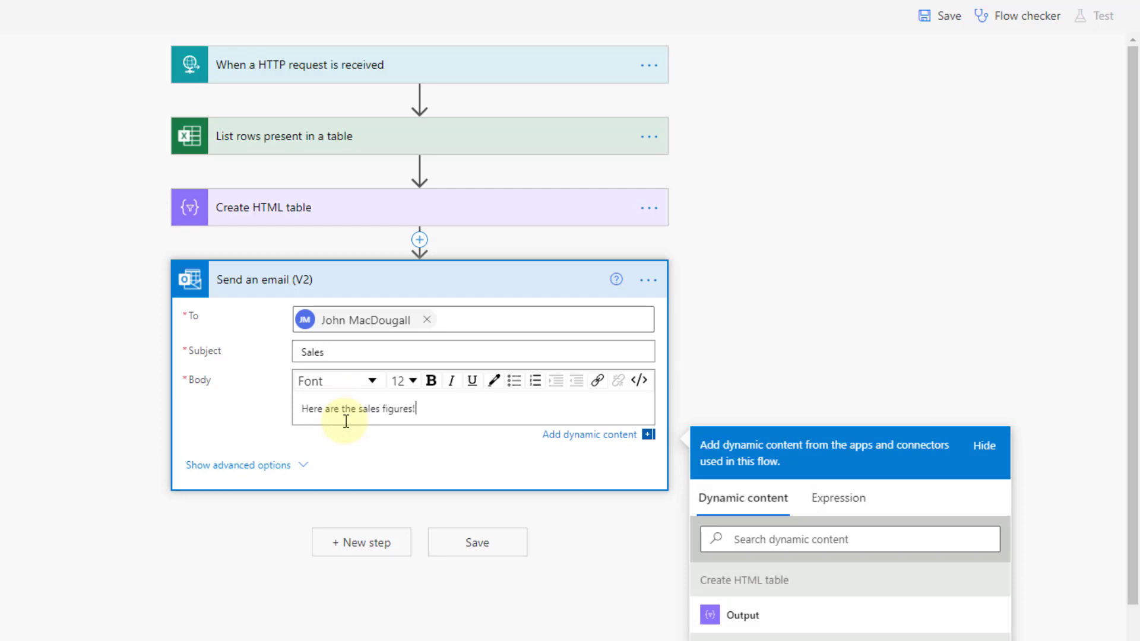
key("Return")
key("Return")
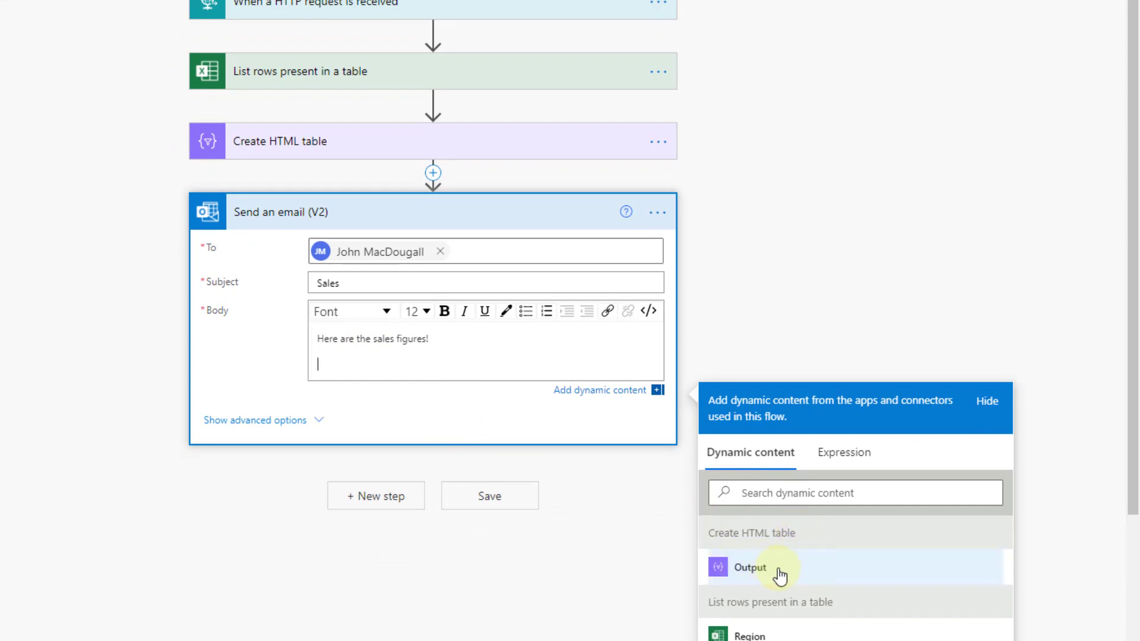
left_click(780, 573)
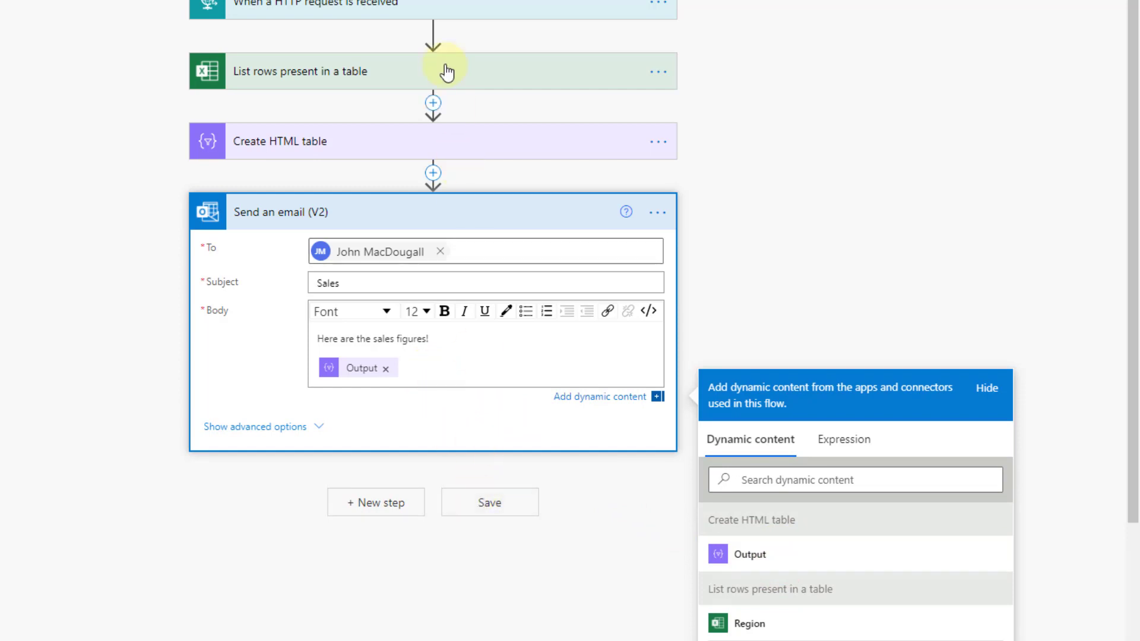
Save the flow and copy the HTTP trigger's generated GET URL.
left_click(439, 7)
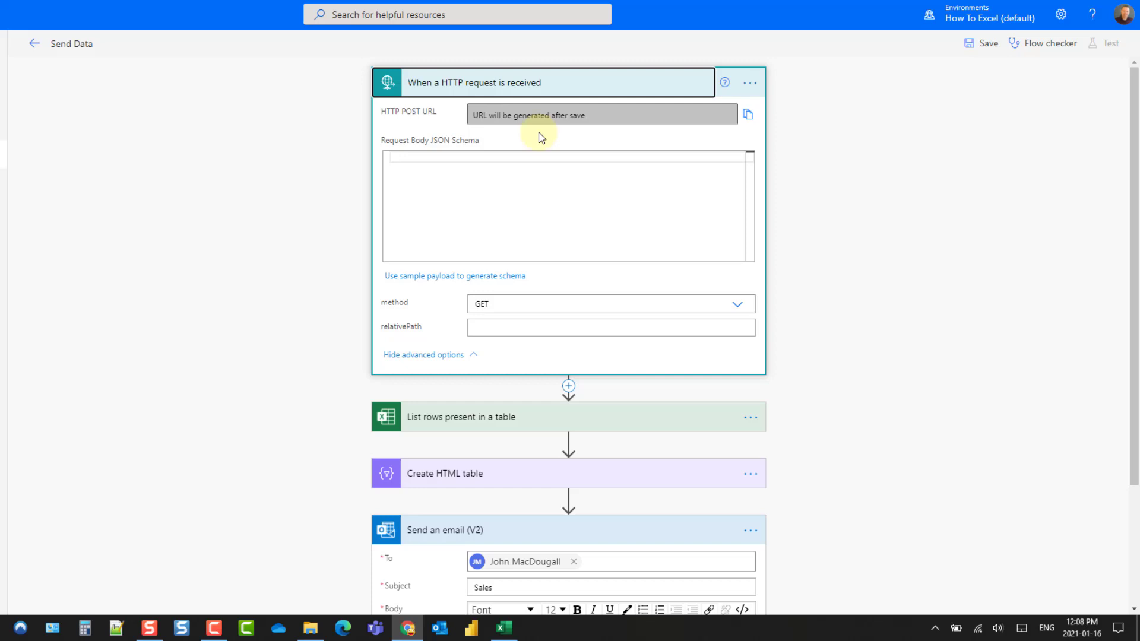
scroll(588, 208, "down", 3)
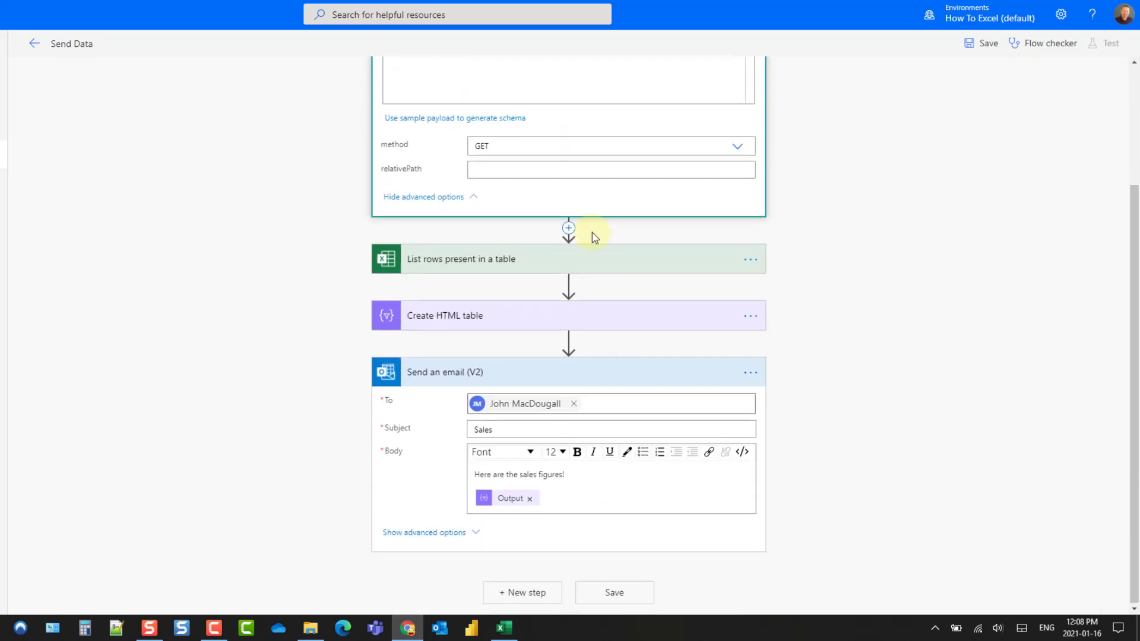
left_click(623, 601)
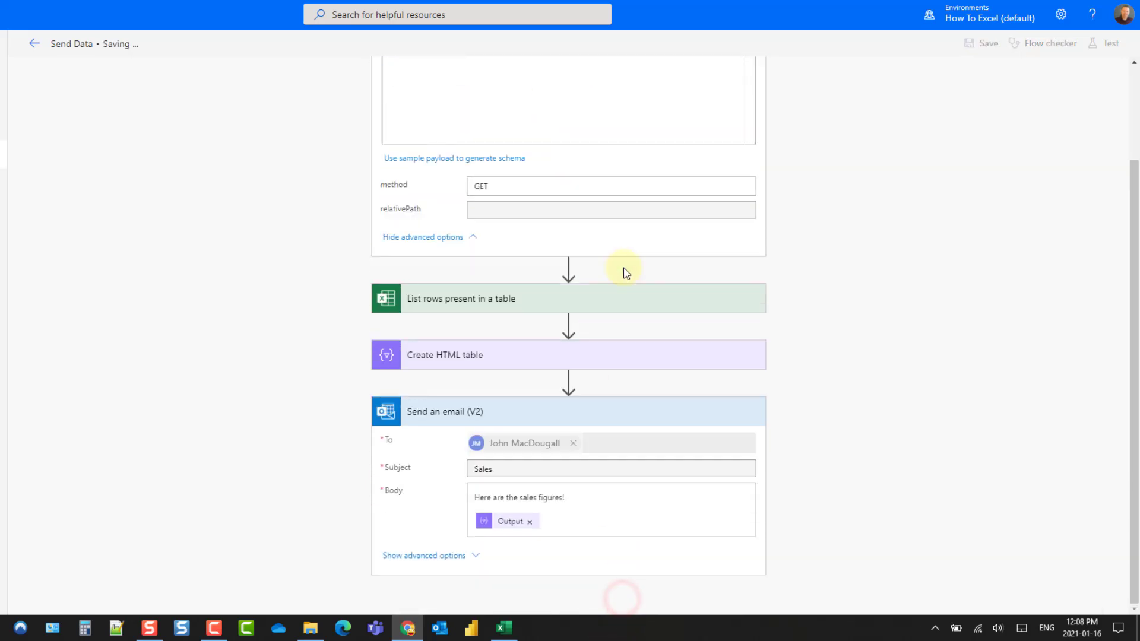
scroll(622, 272, "up", 3)
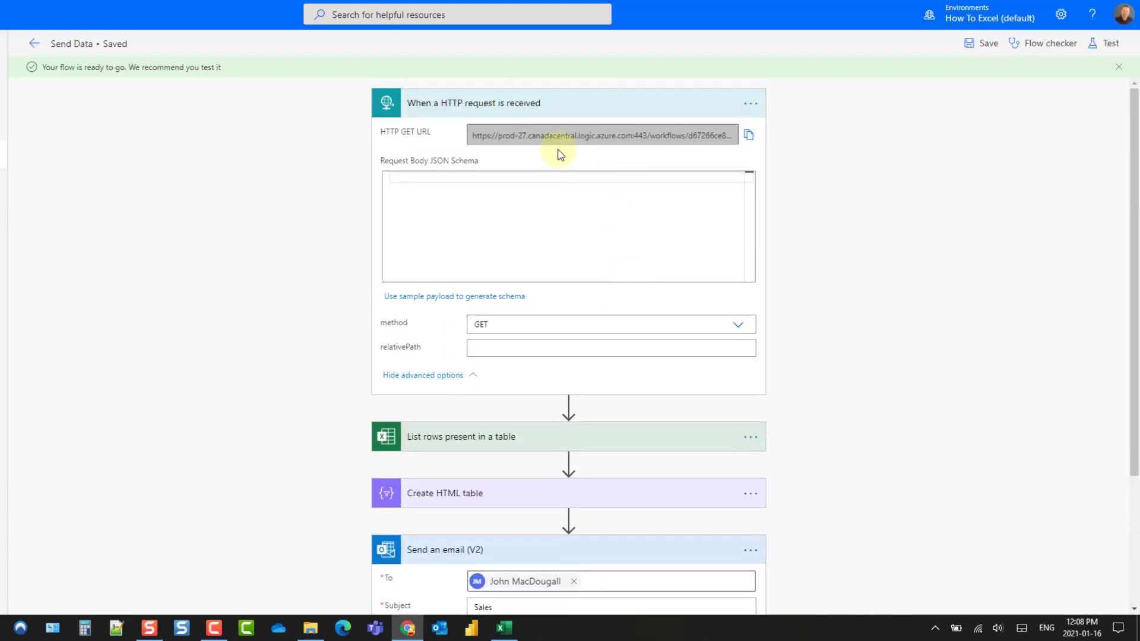
left_click(749, 135)
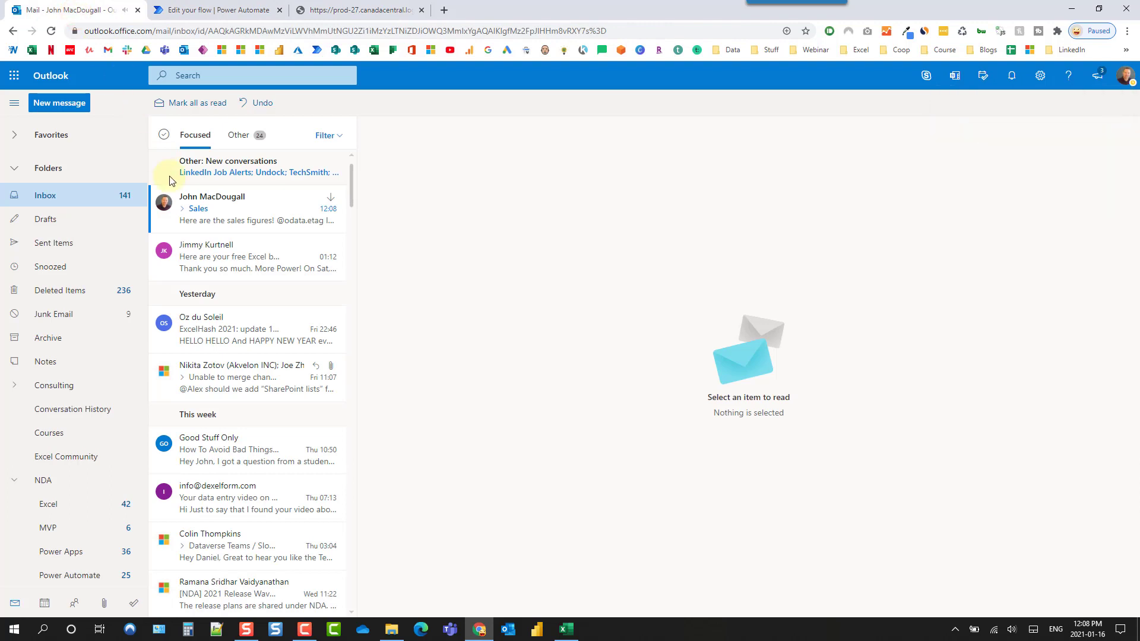
left_click(220, 214)
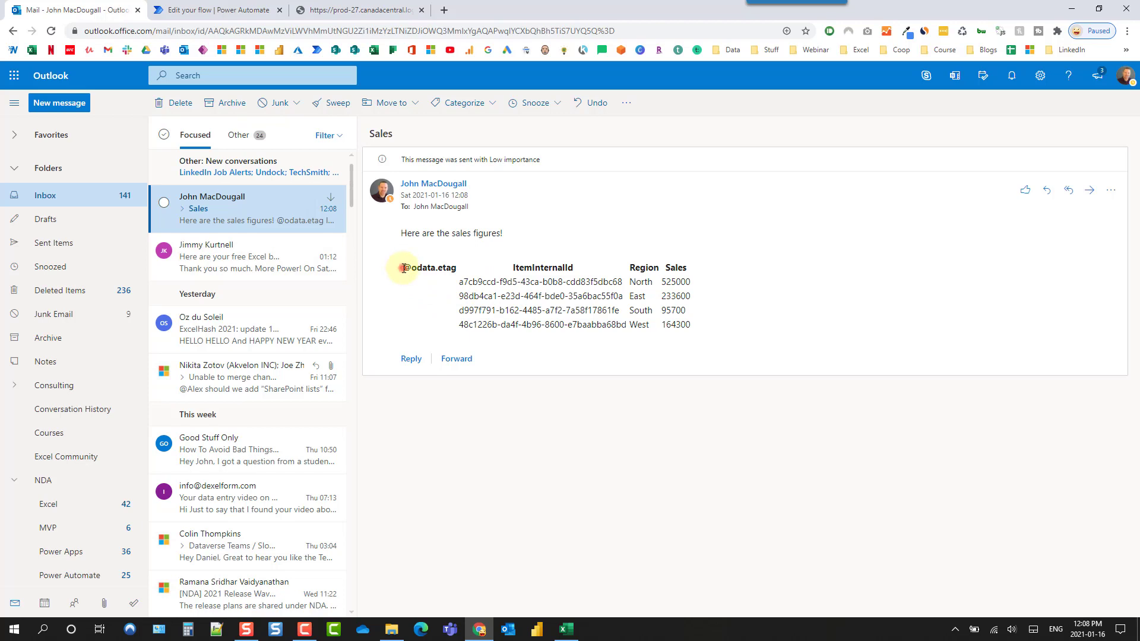
left_click_drag(404, 269, 689, 268)
Back in the flow designer, switch the Create HTML table columns to Custom.
left_click(222, 10)
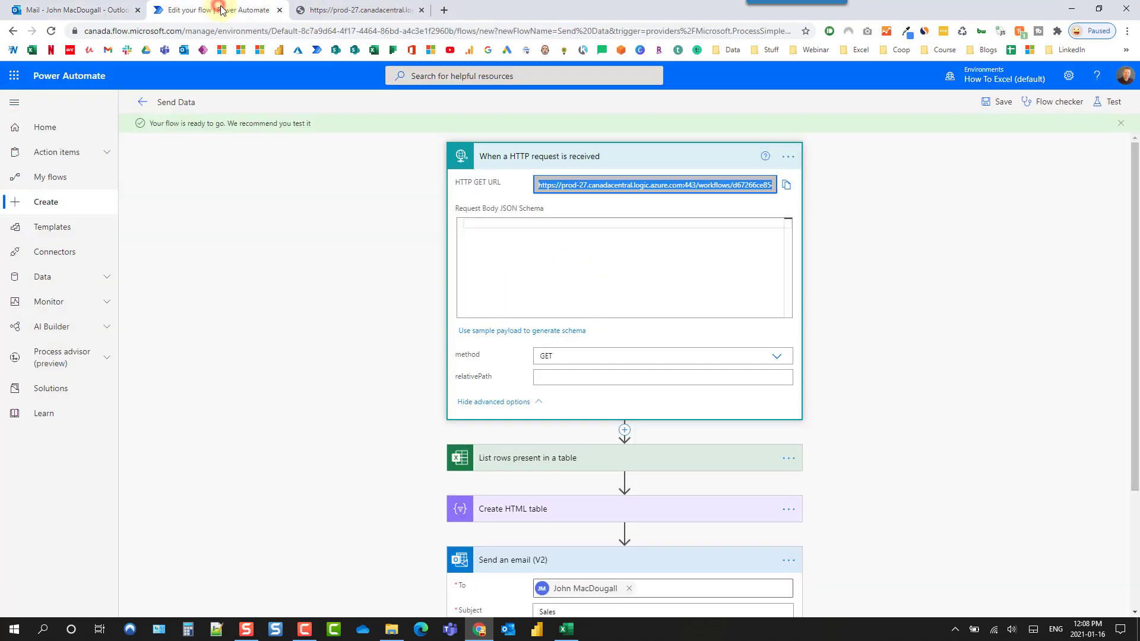
left_click(540, 153)
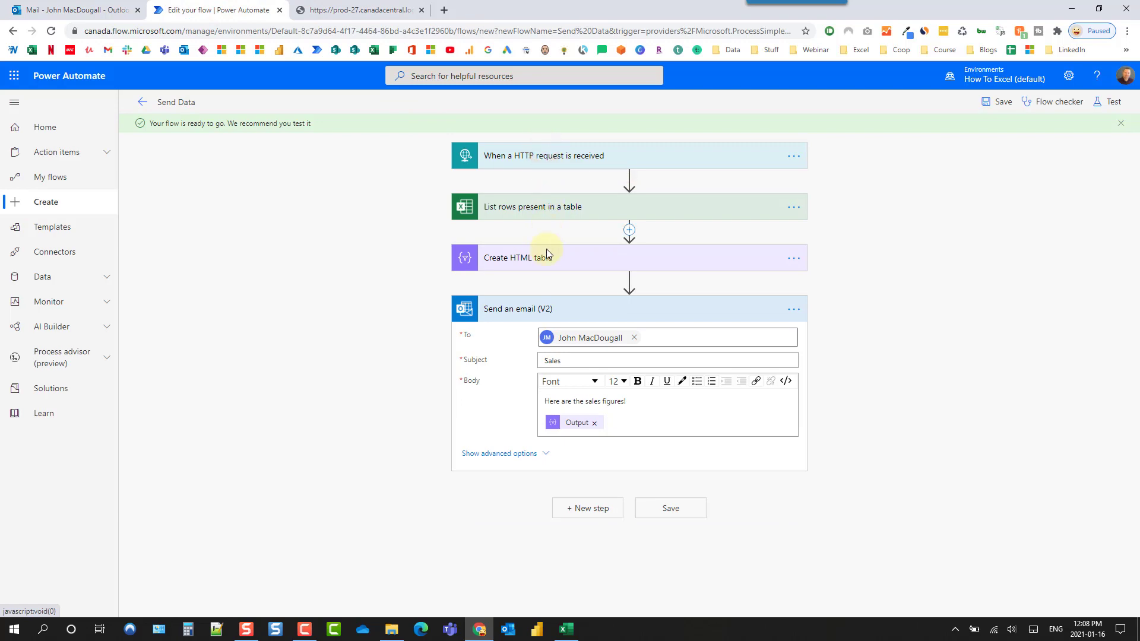
left_click(548, 263)
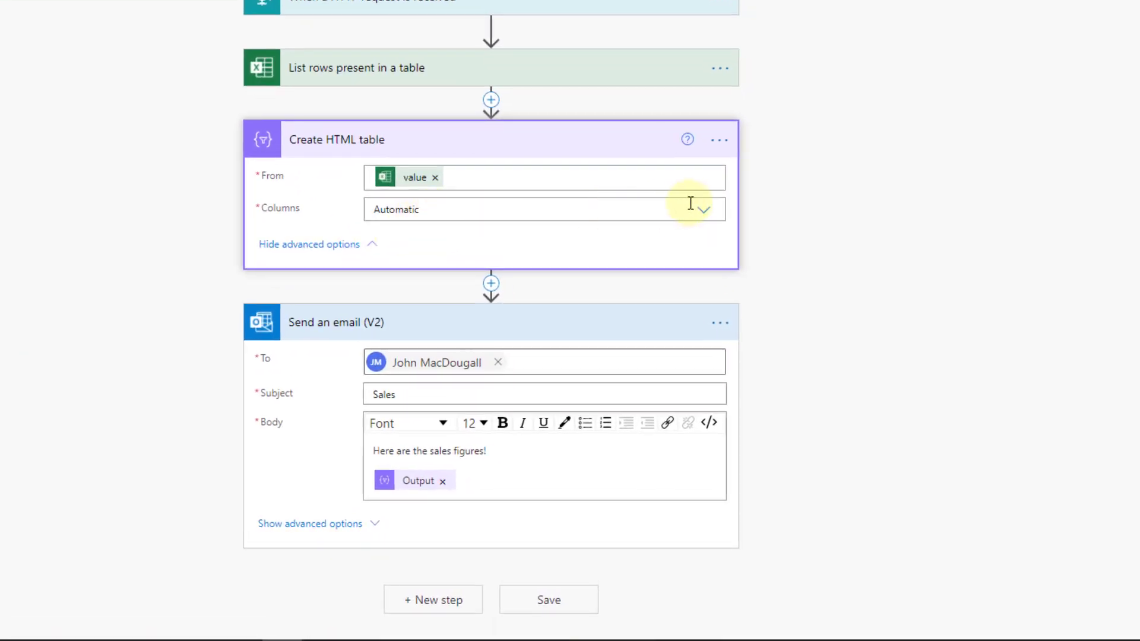
left_click(705, 211)
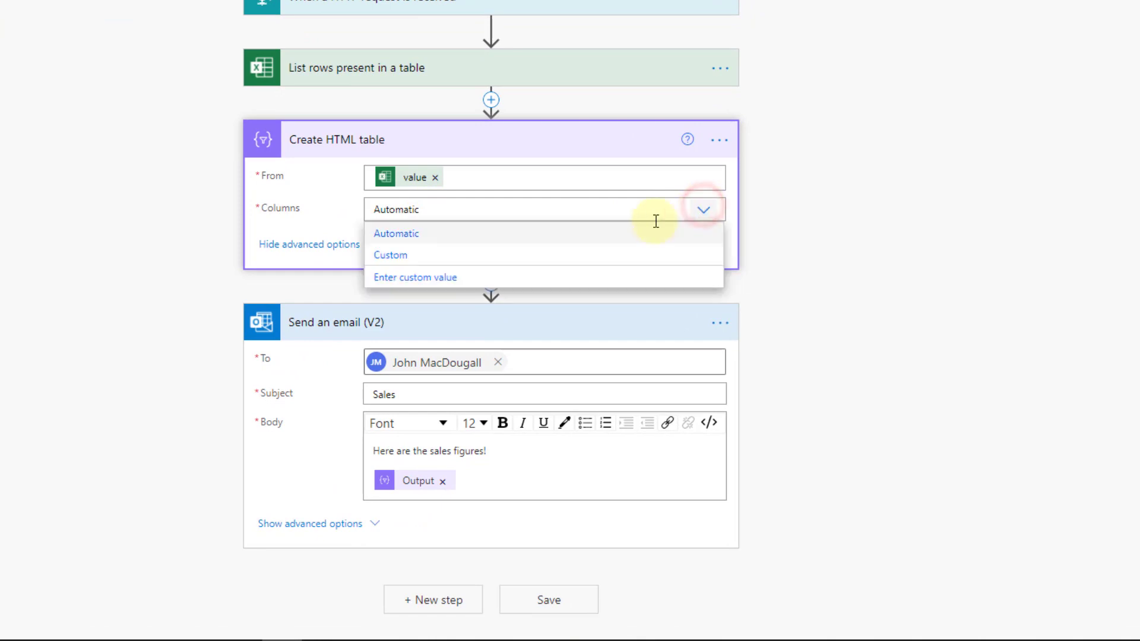
left_click(600, 256)
Define columns Region and Sales from their matching Excel fields, then save the flow.
left_click(557, 248)
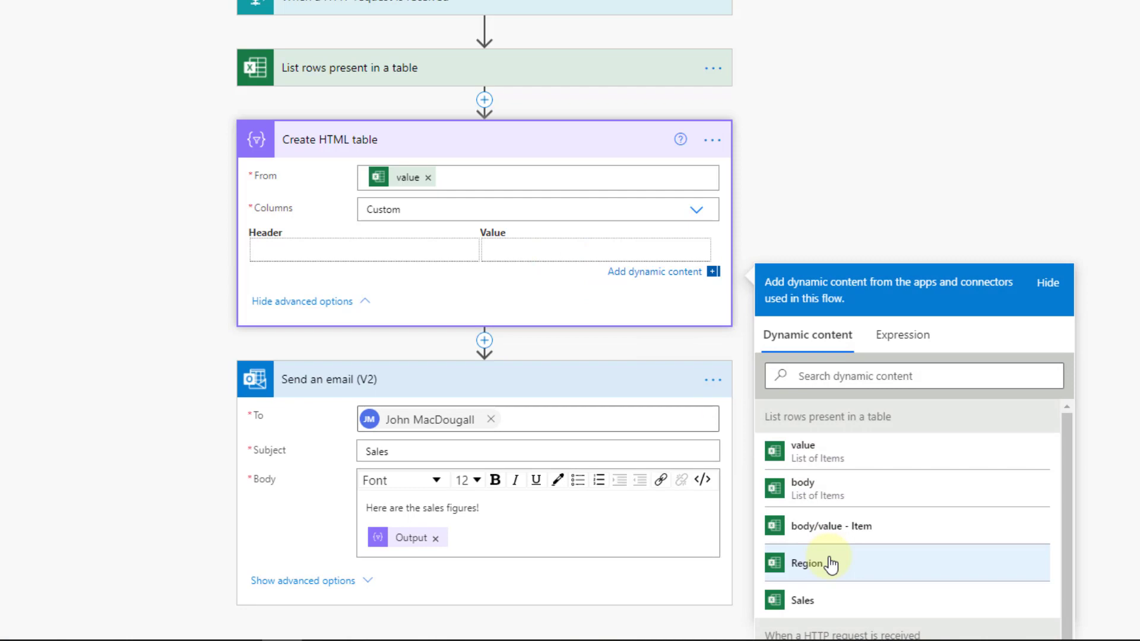
left_click(830, 567)
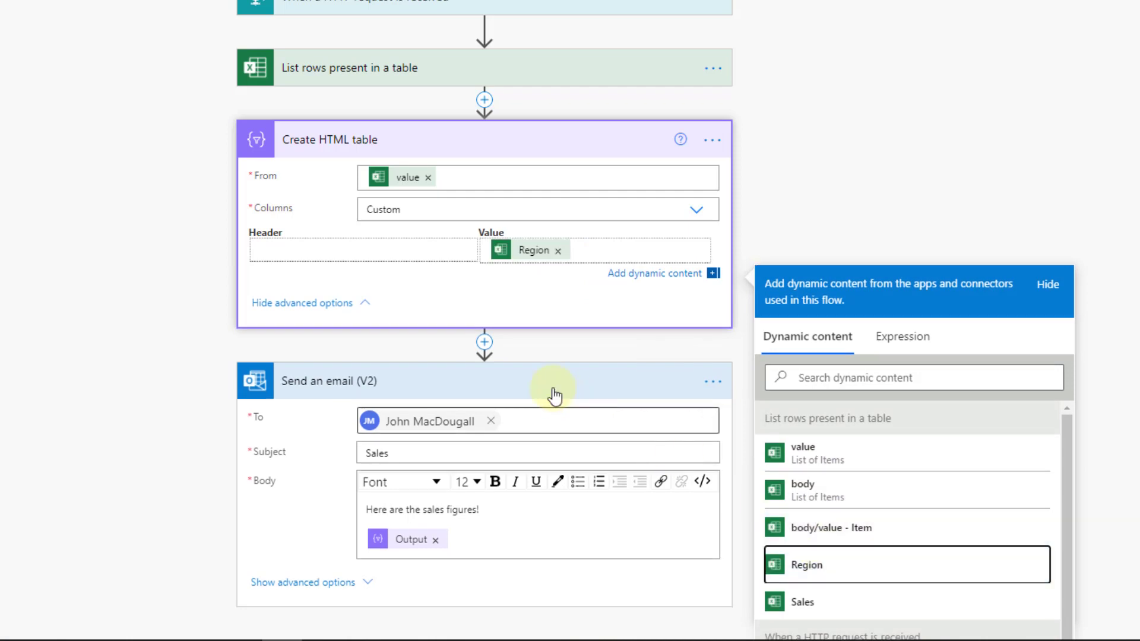
left_click(365, 251)
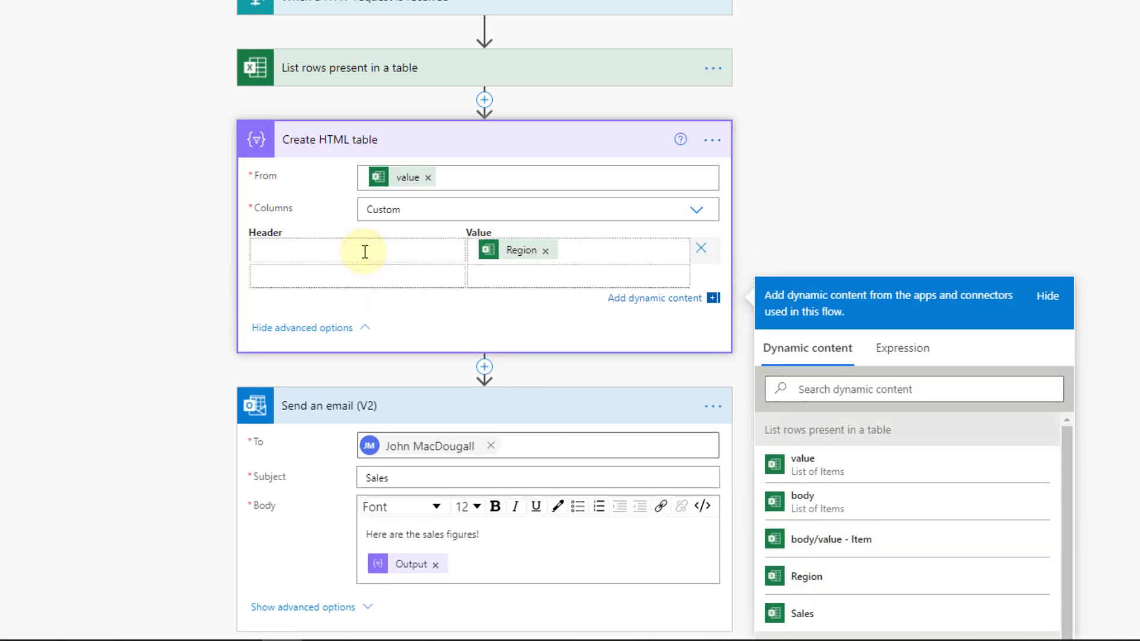
type("Region")
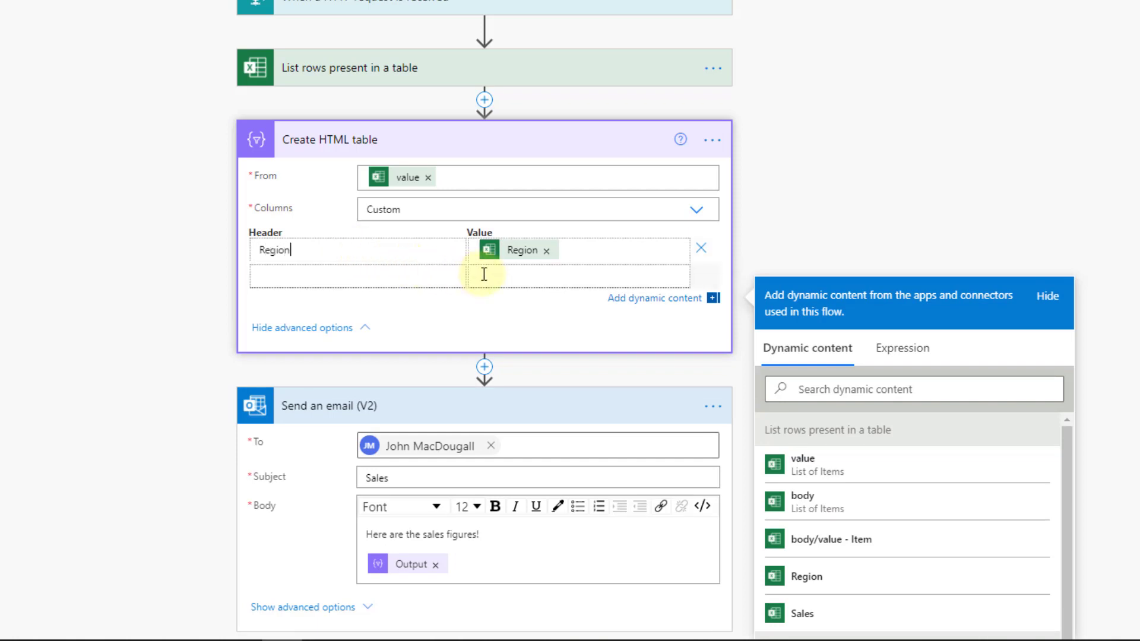
left_click(826, 606)
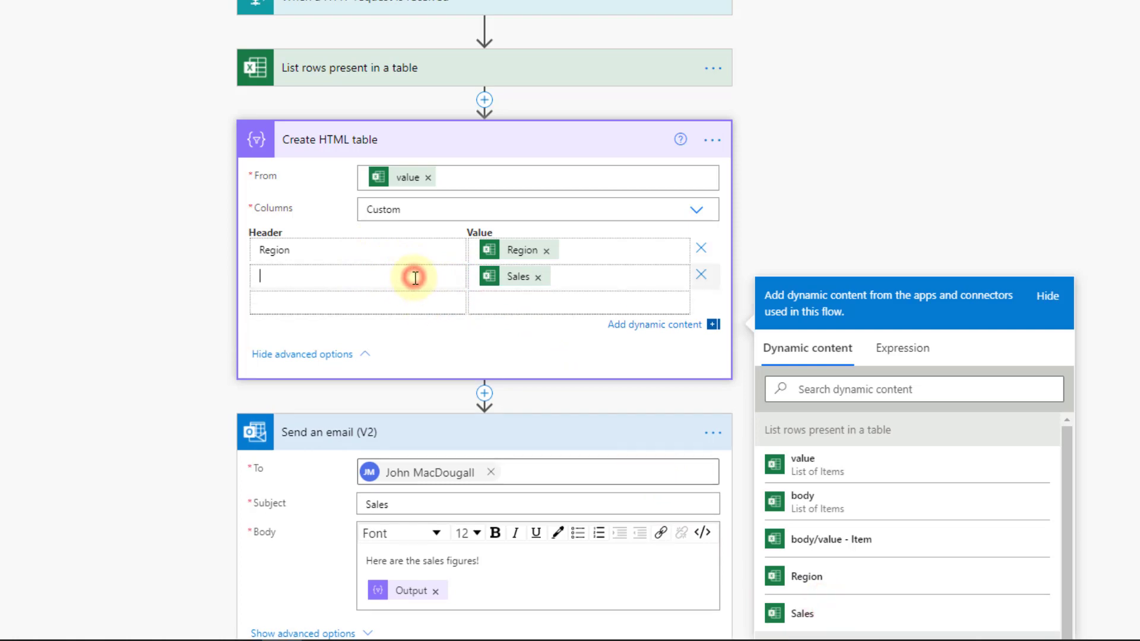
left_click(415, 276)
type("Sales")
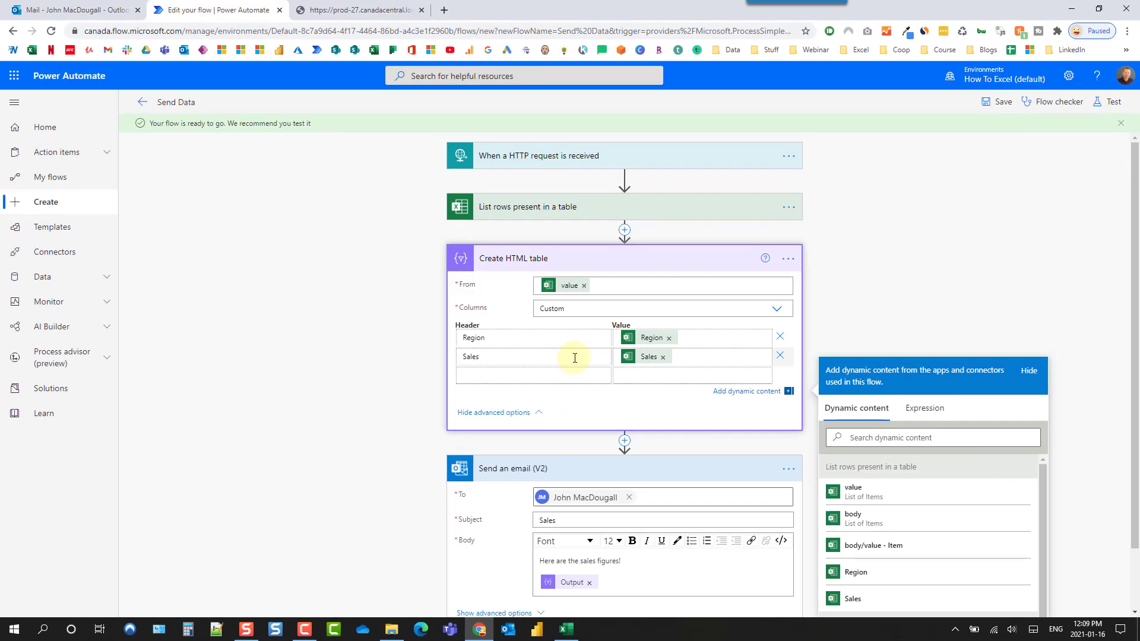
left_click(988, 103)
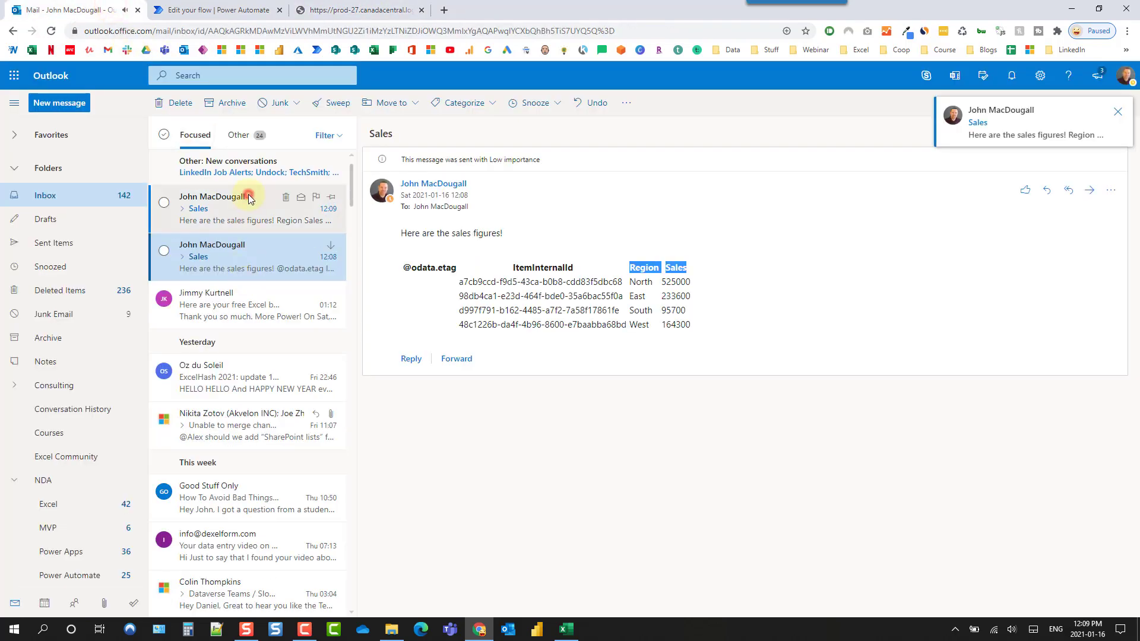
Open the newest Sales email and select its Region and Sales table.
left_click(248, 198)
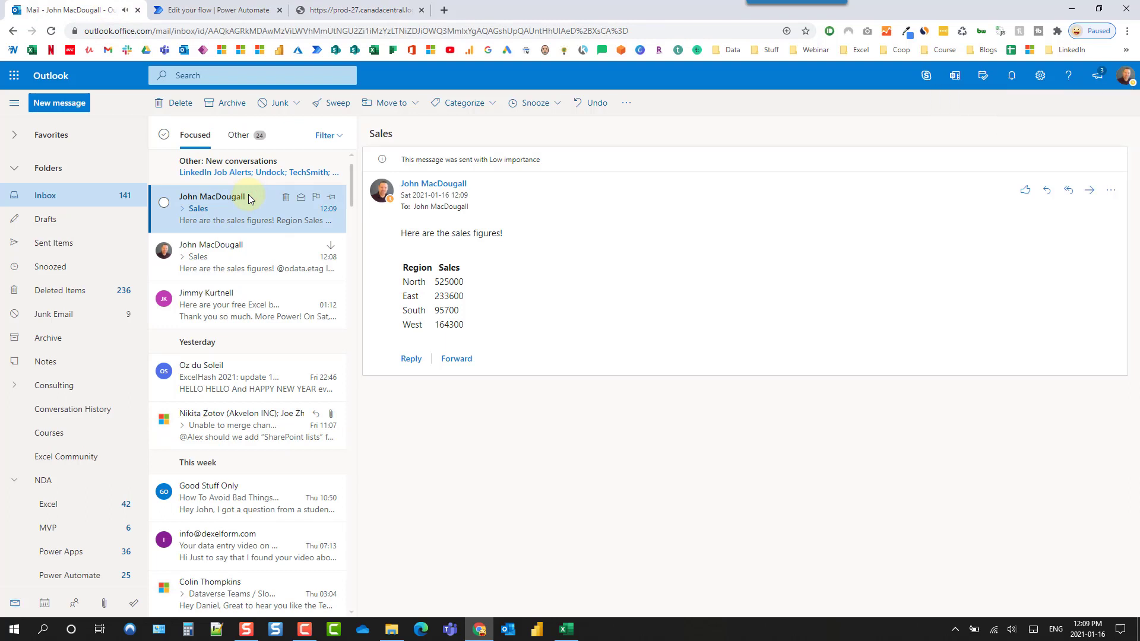
left_click_drag(405, 268, 468, 273)
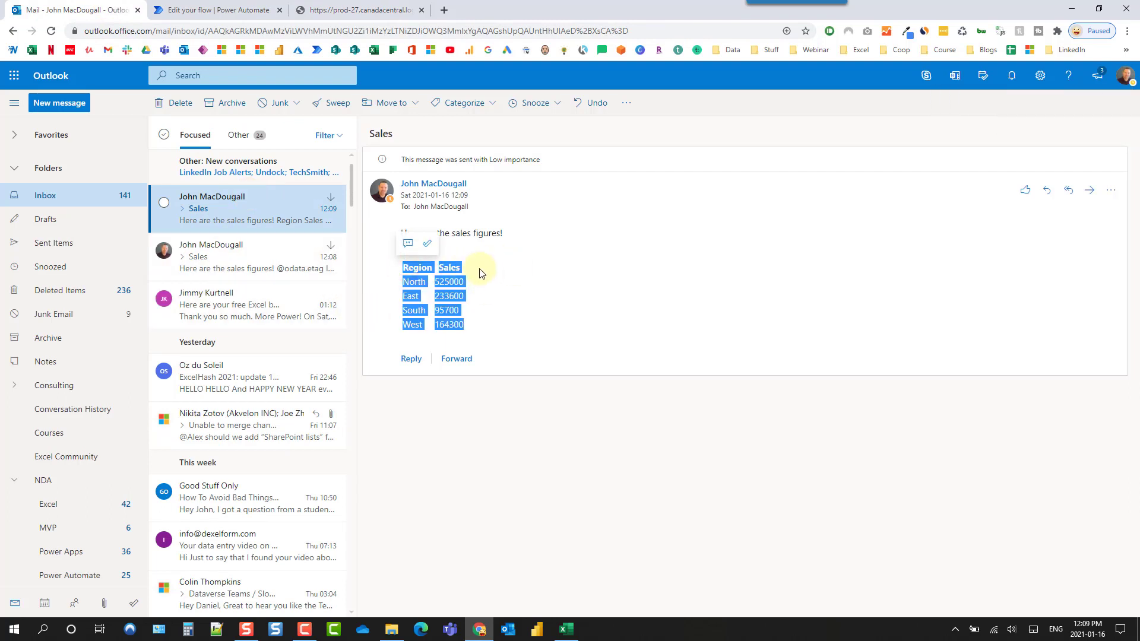
Copy the HTTP GET URL from the 'When a HTTP request is received' trigger, then return to Excel.
left_click(239, 11)
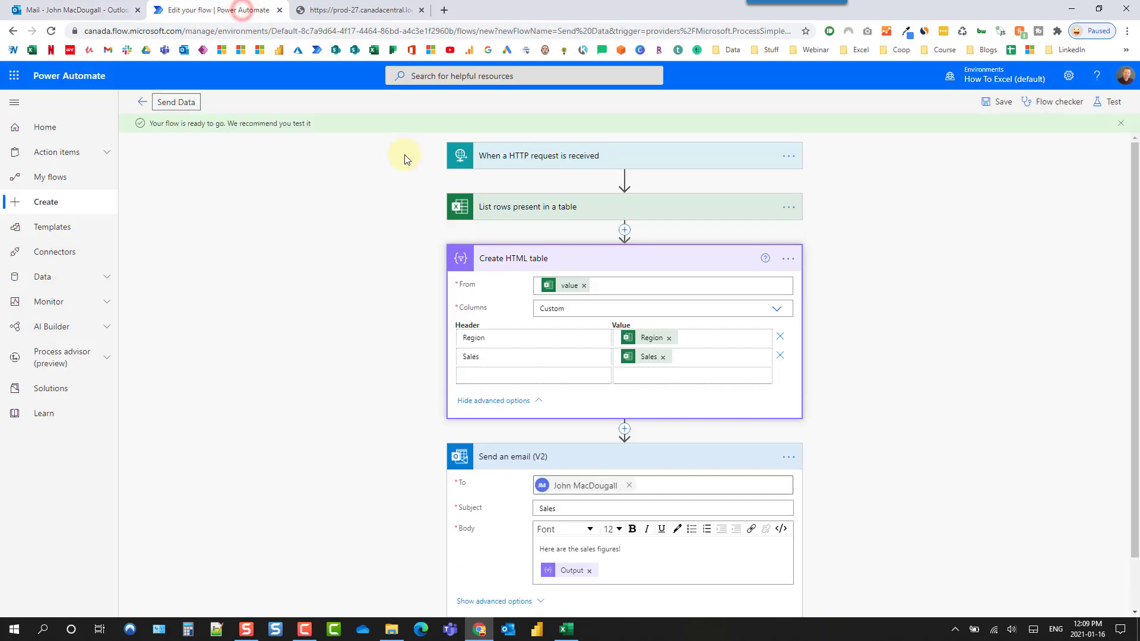
left_click(594, 152)
left_click(786, 185)
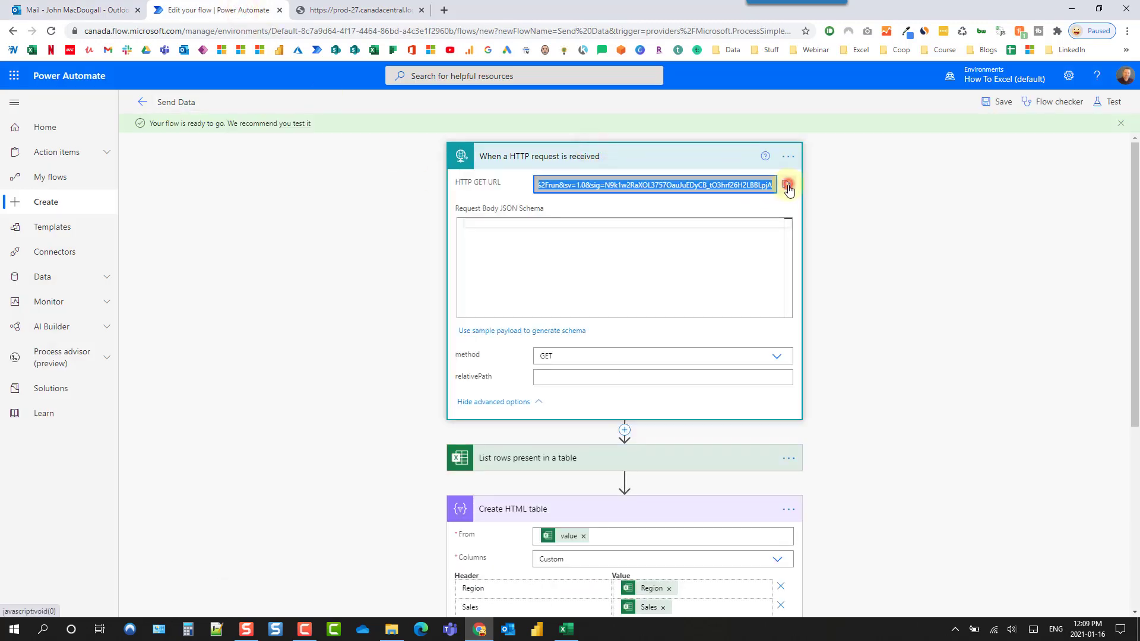
left_click(567, 630)
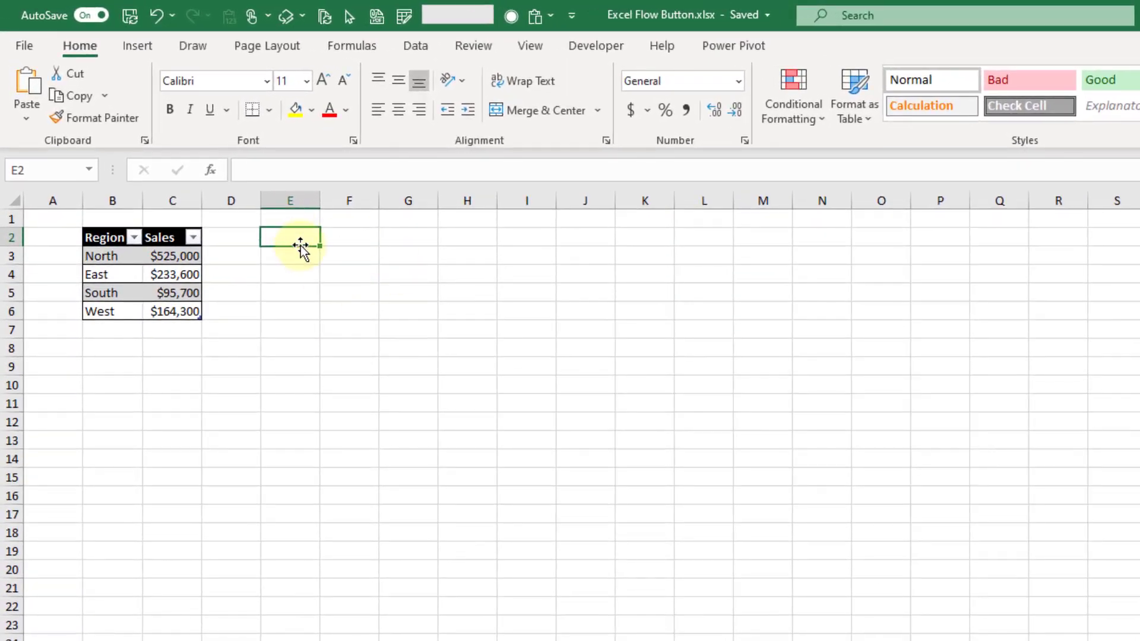
Draw a rectangle shape from cell E2 across to column G.
left_click(140, 41)
left_click(256, 121)
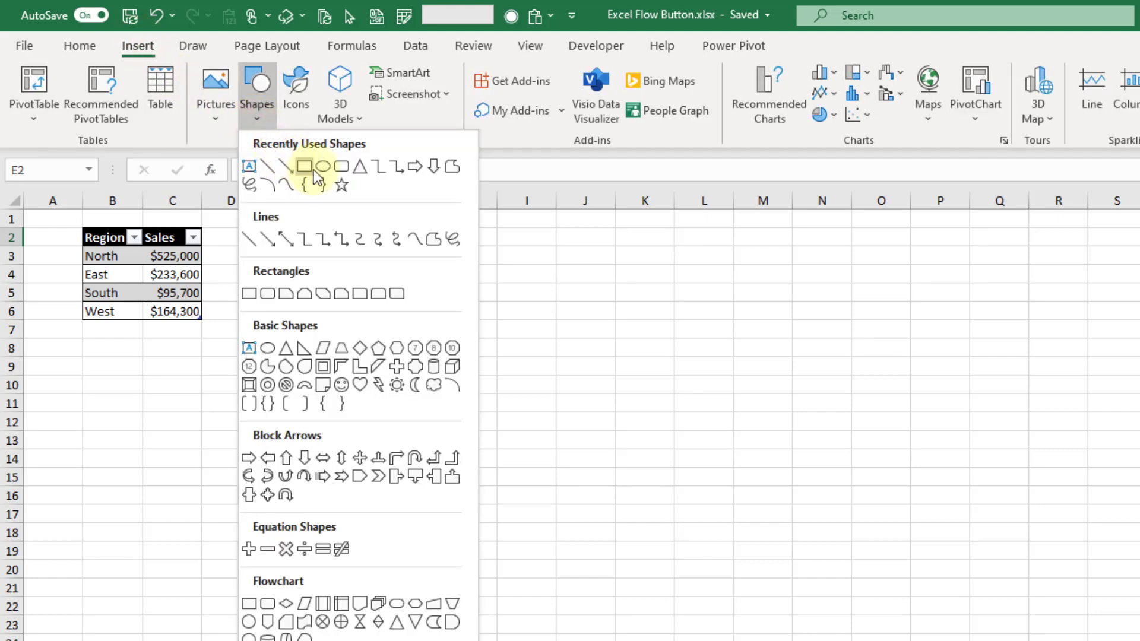
left_click(312, 169)
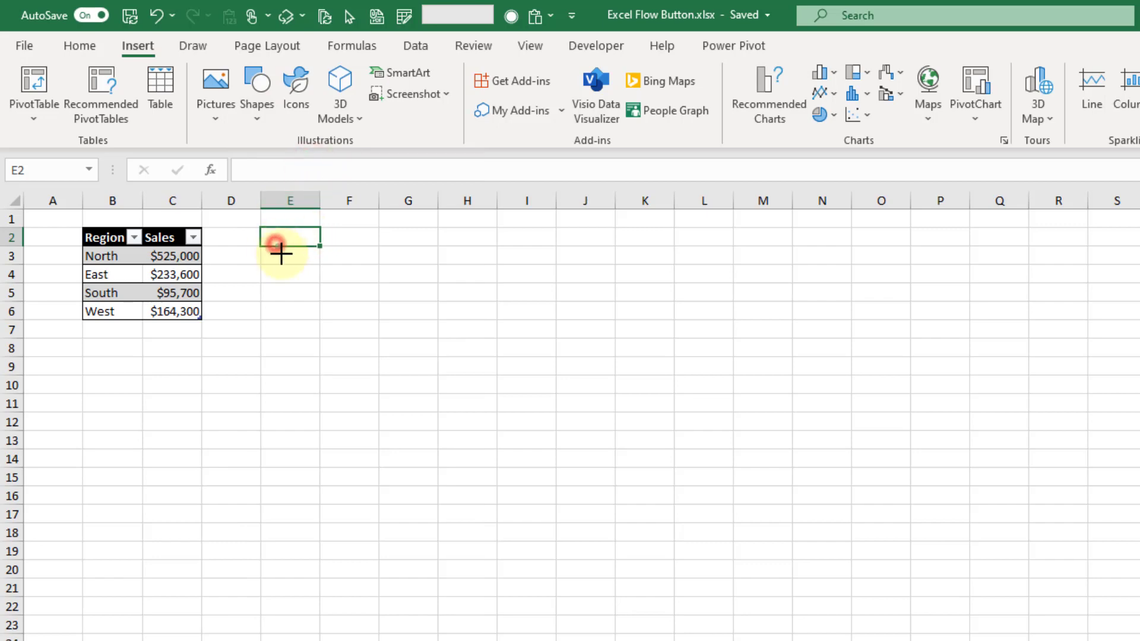
left_click_drag(275, 244, 430, 302)
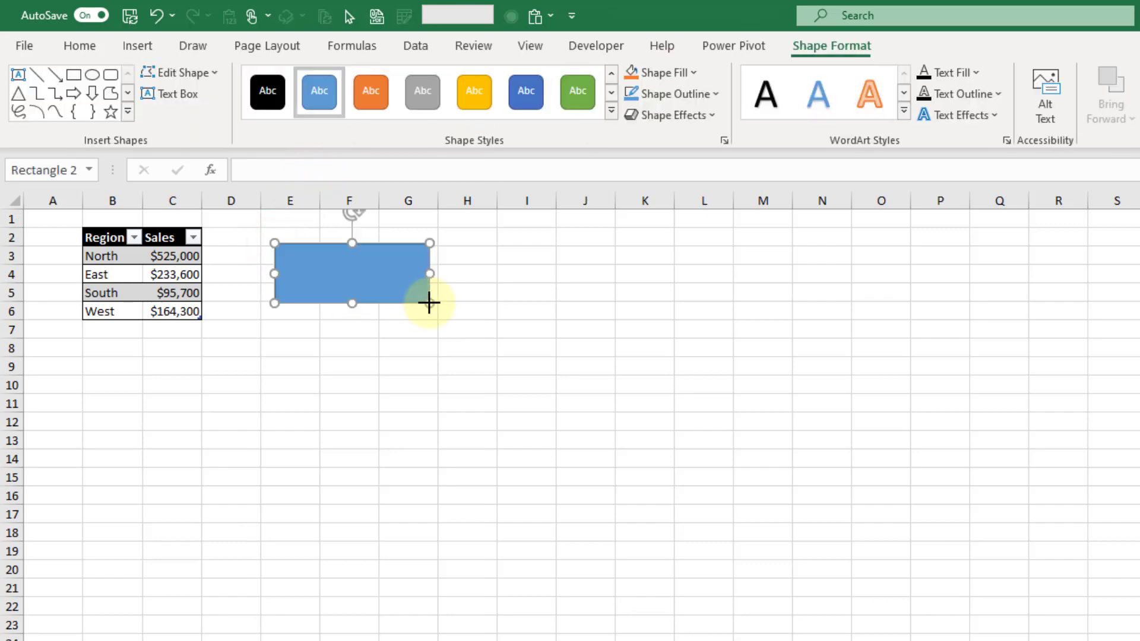
Hyperlink the rectangle to the copied flow trigger URL.
right_click(343, 262)
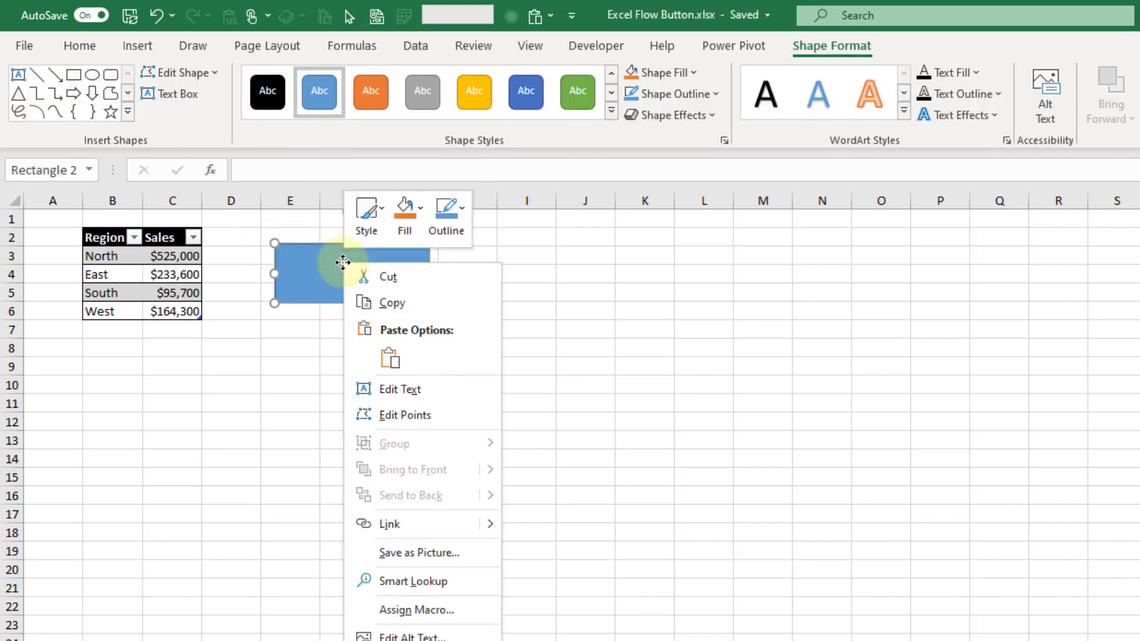
left_click(401, 529)
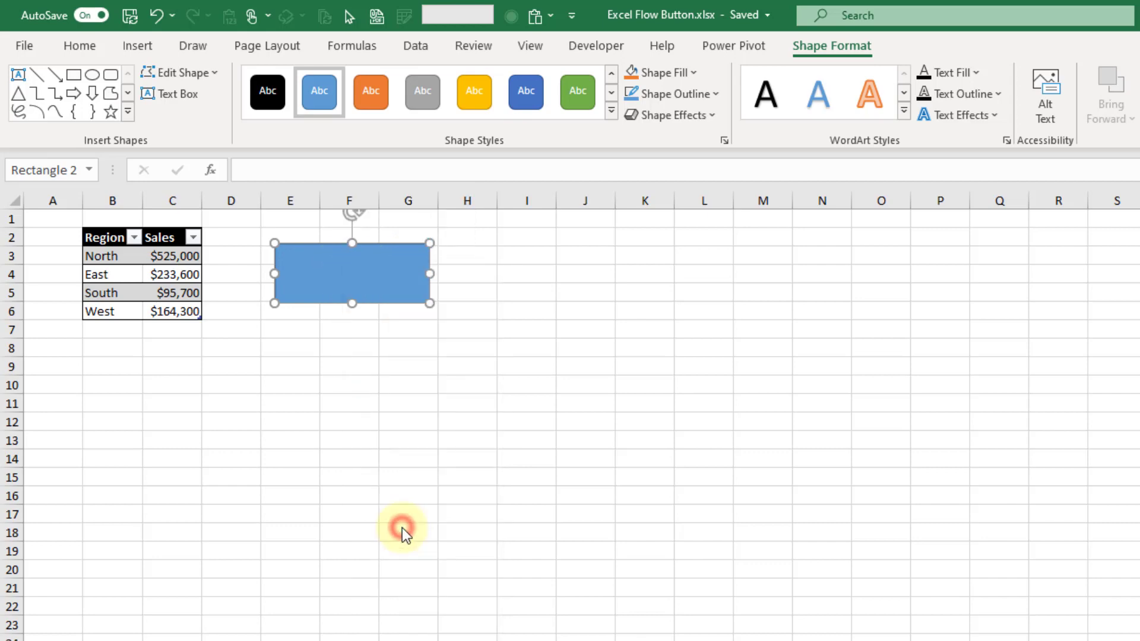
left_click(689, 523)
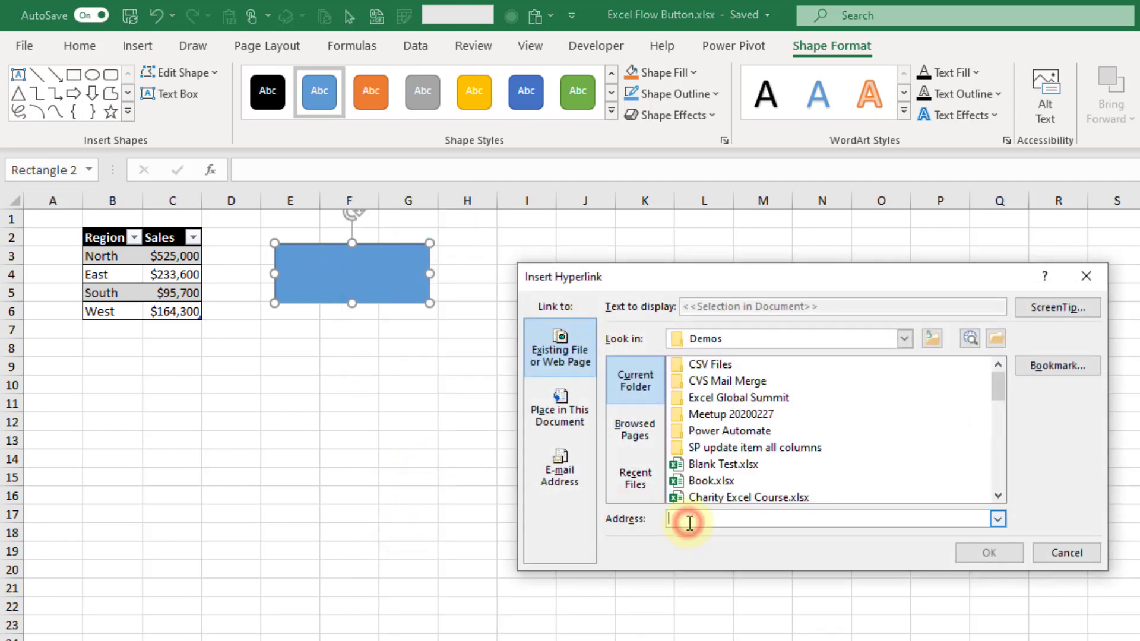
key("ctrl+v")
left_click(968, 553)
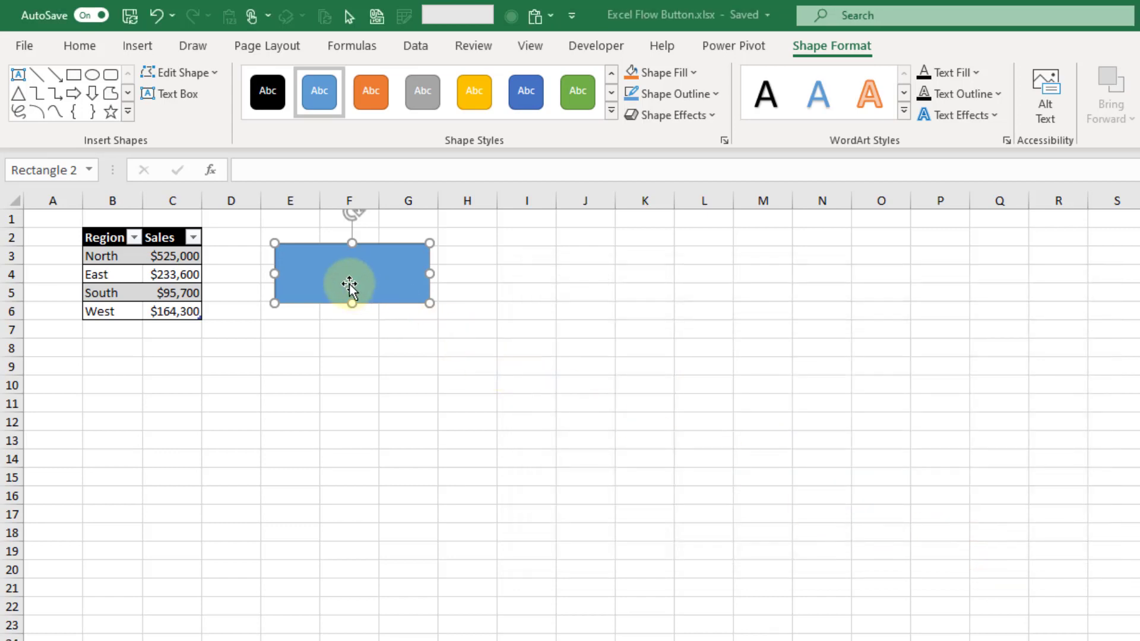
Apply the green shape style to the rectangle and label it 'Run'.
mouse_move(350, 286)
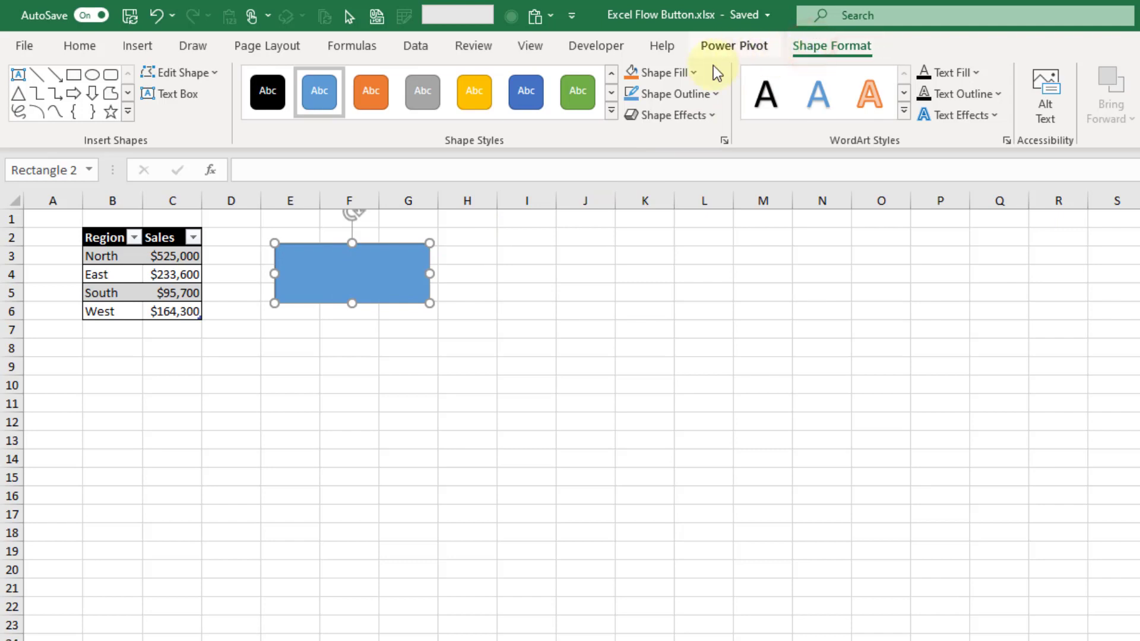
left_click(578, 90)
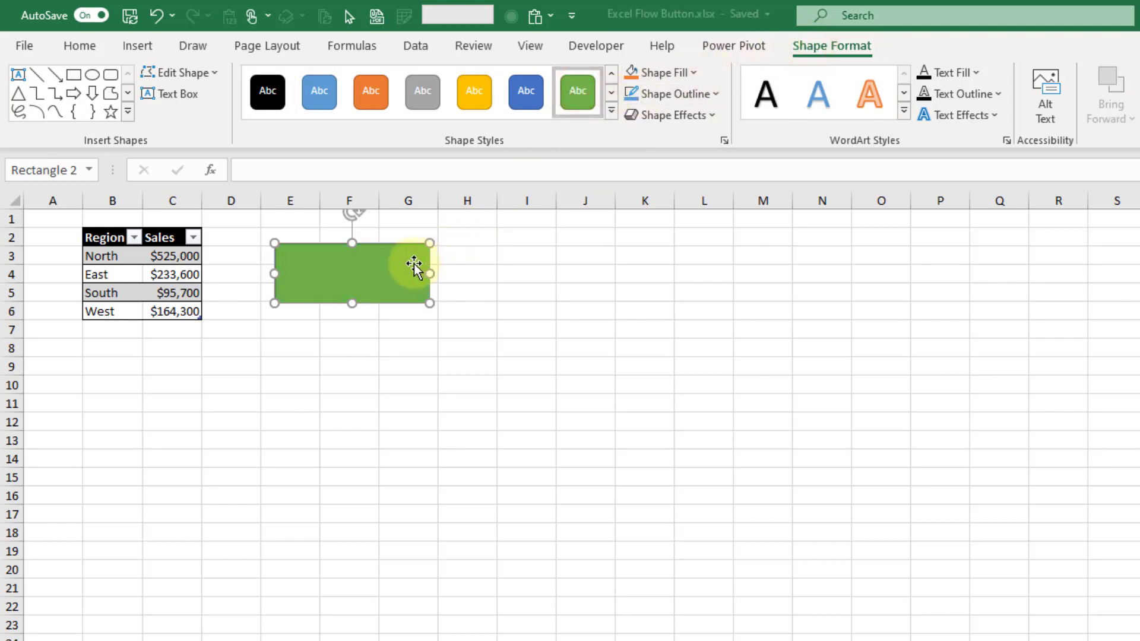
mouse_move(355, 260)
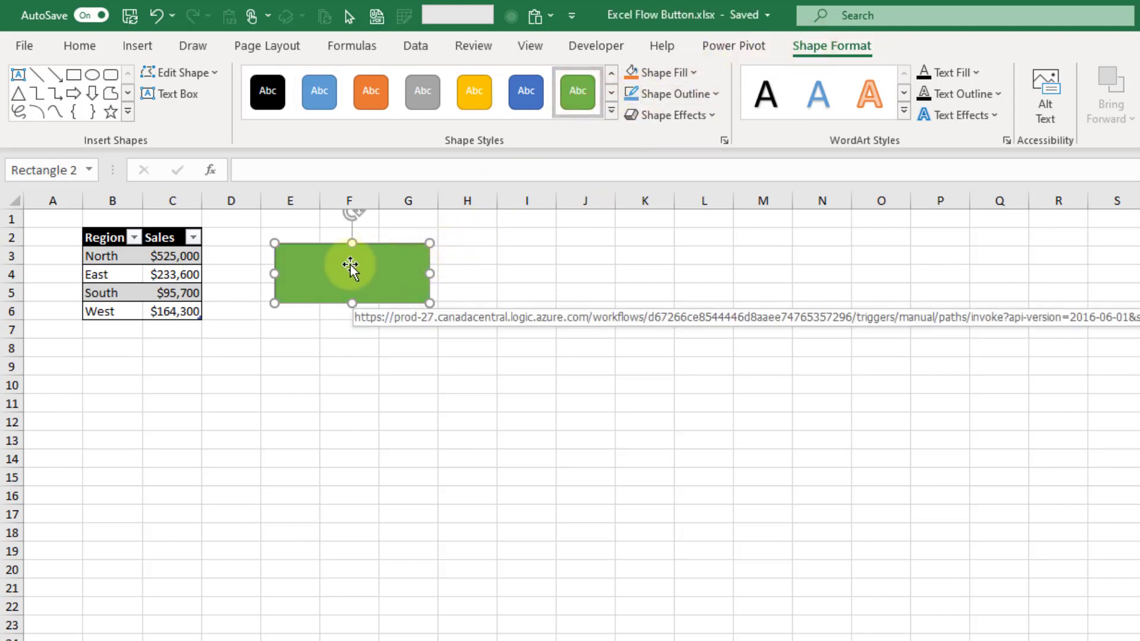
left_click(350, 265)
type("Run")
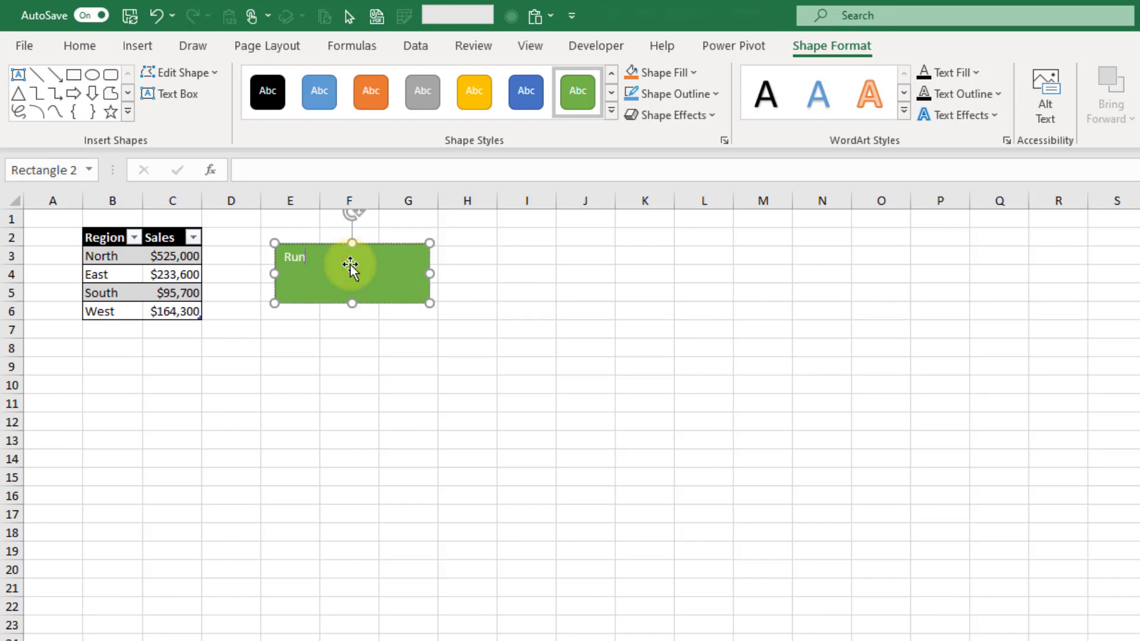
Set the Run text to font size 28, centred vertically and horizontally.
key("ctrl+a")
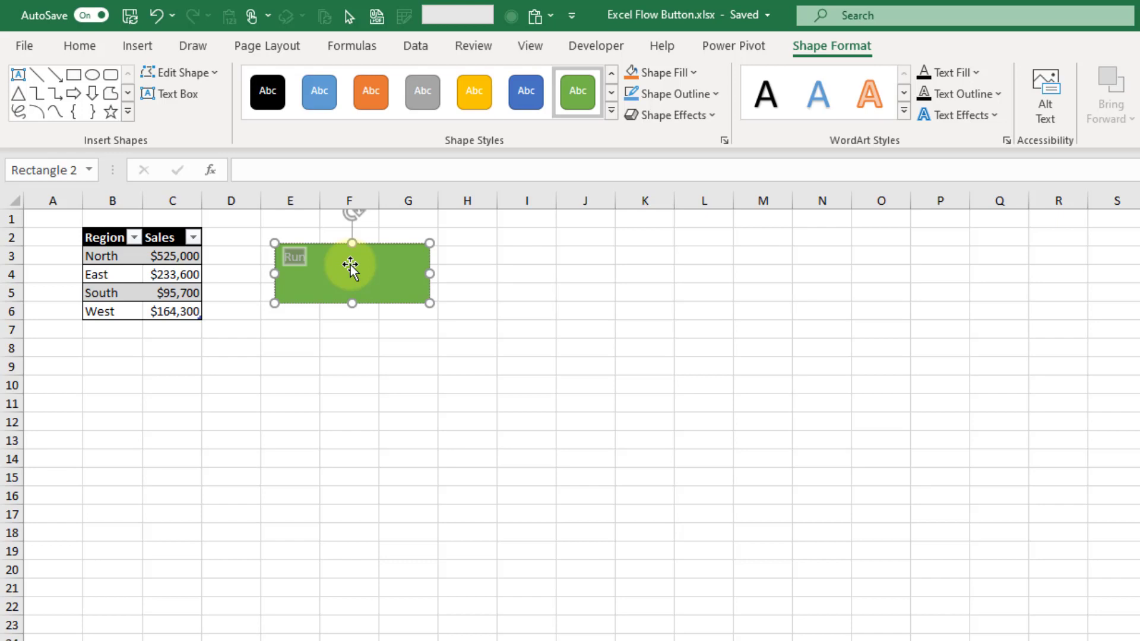
left_click(68, 41)
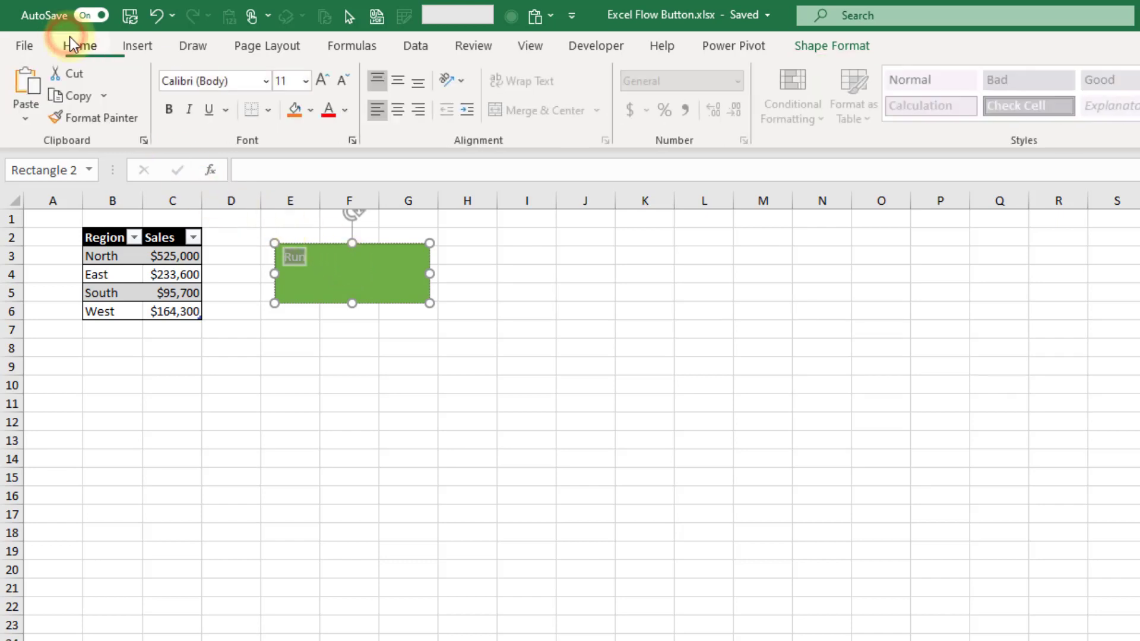
left_click(322, 84)
left_click(322, 83)
left_click(321, 84)
left_click(321, 84)
left_click(321, 82)
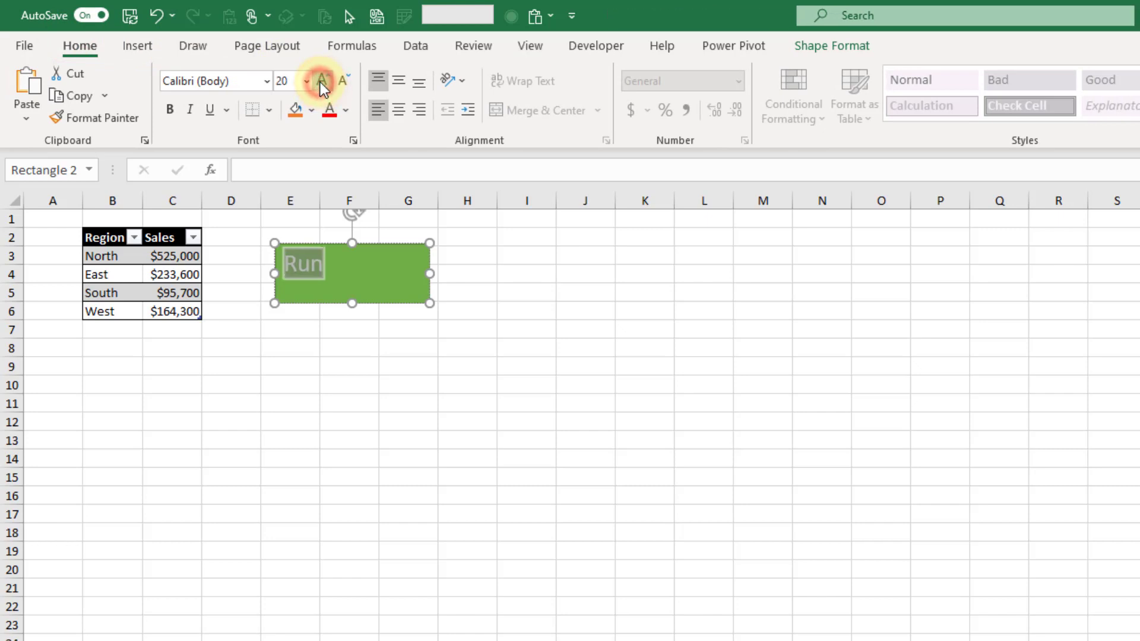
left_click(322, 82)
left_click(321, 82)
left_click(321, 82)
left_click(322, 82)
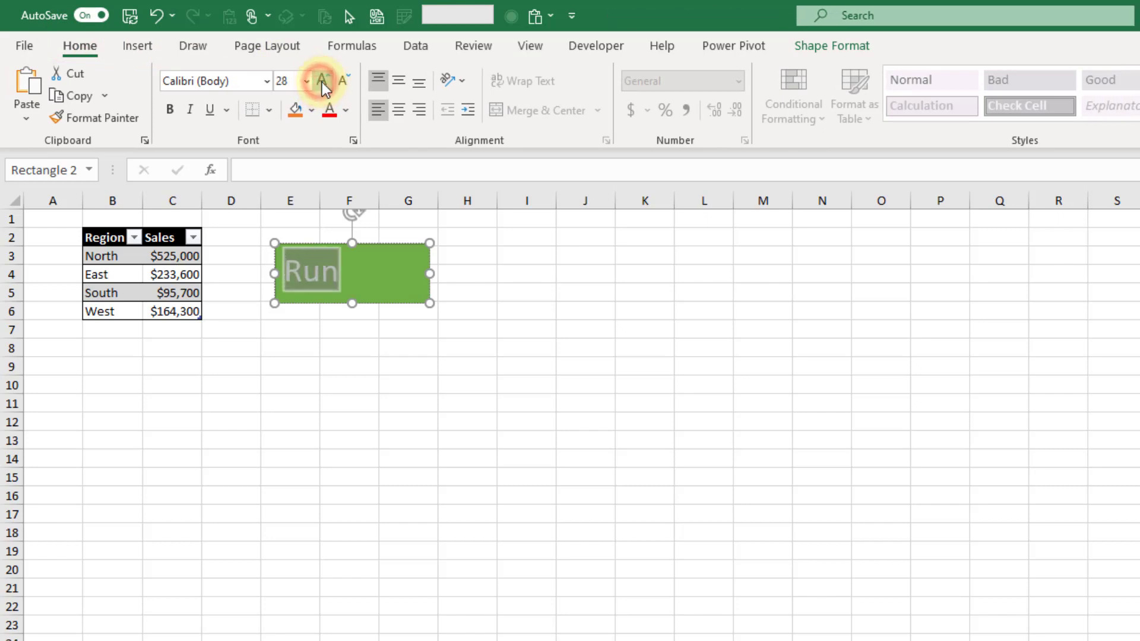
left_click(397, 81)
left_click(399, 107)
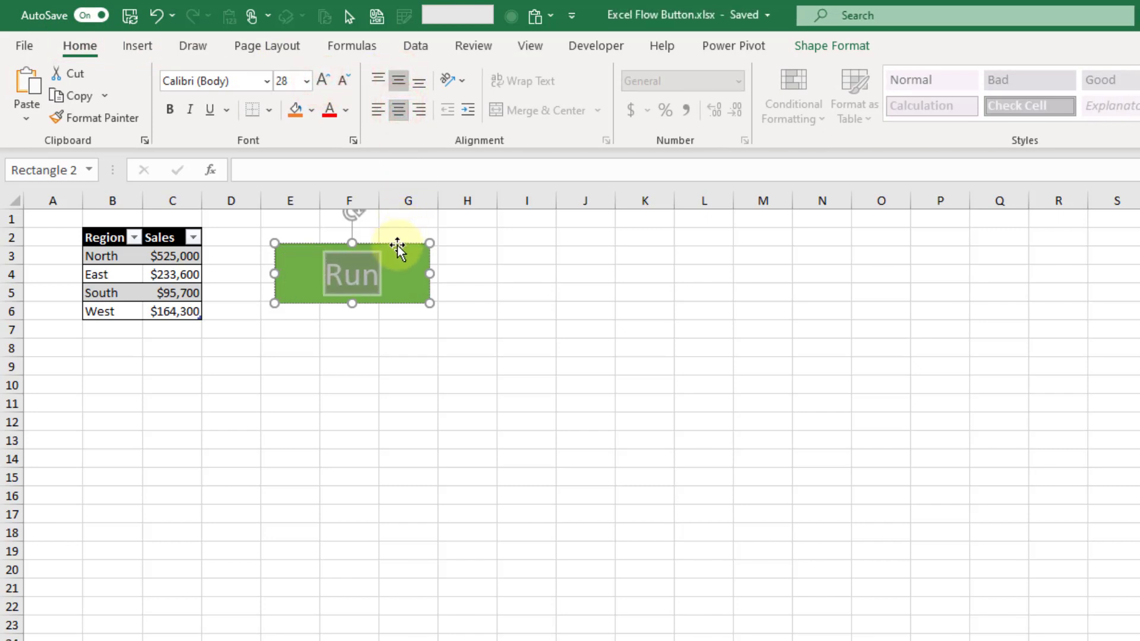
Move and Alt-resize the Run button so it snaps to cells E2 through G3.
mouse_move(398, 245)
left_mouse_down()
mouse_move(384, 209)
mouse_move(394, 230)
left_mouse_up()
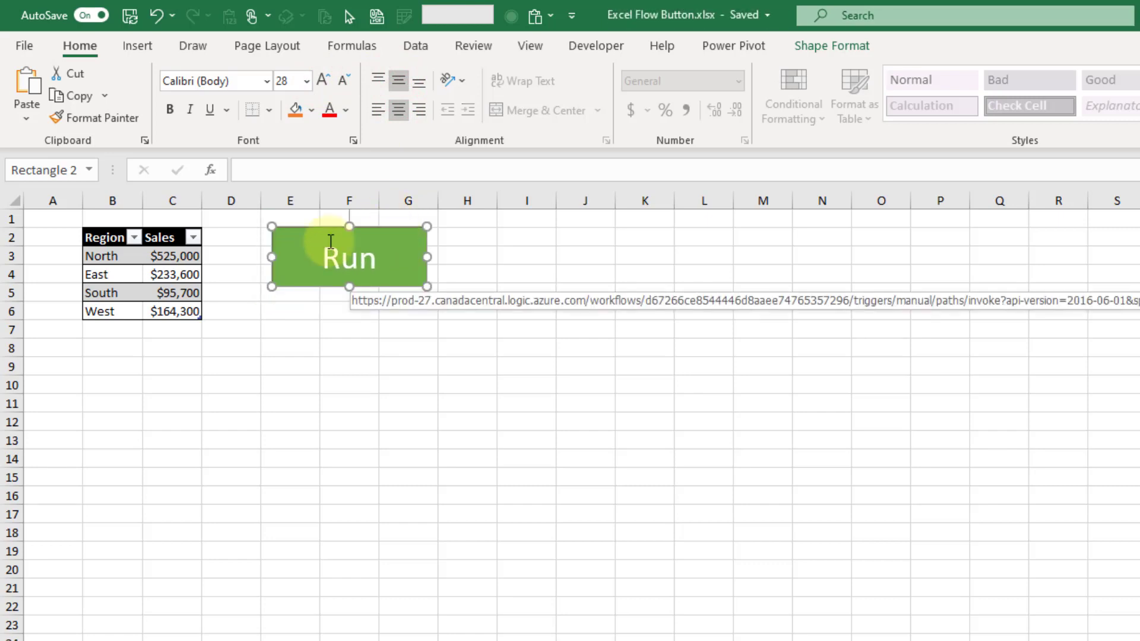
key("alt")
left_click_drag(273, 226, 261, 228)
left_click_drag(425, 289, 429, 255)
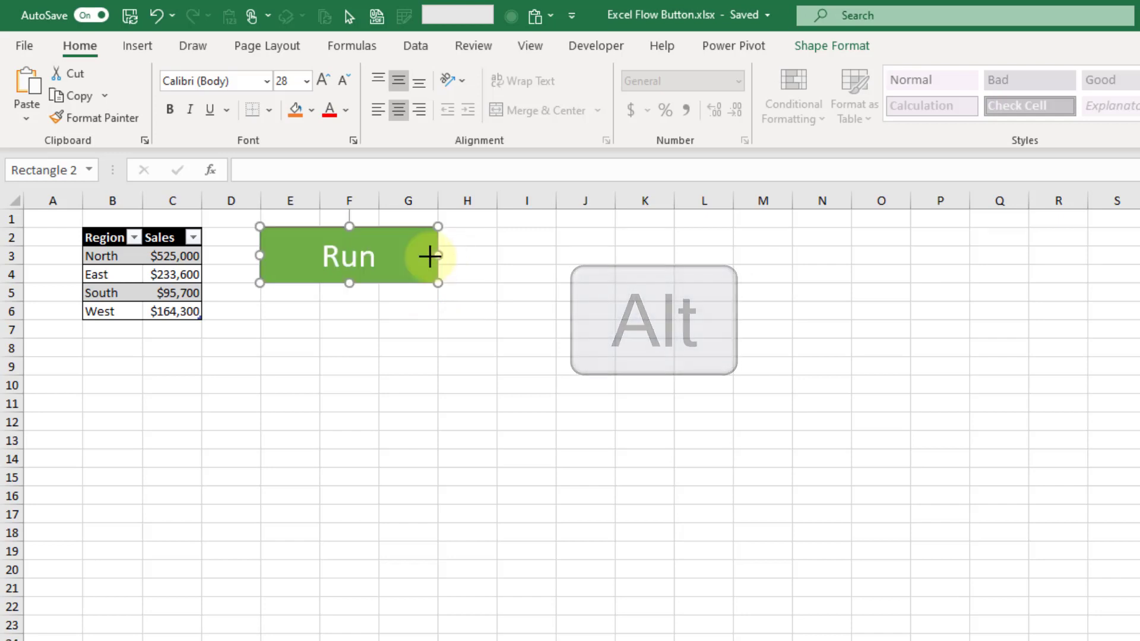
Trigger the flow from the Excel Run button and open the resulting 12:10 Sales email.
left_click(397, 310)
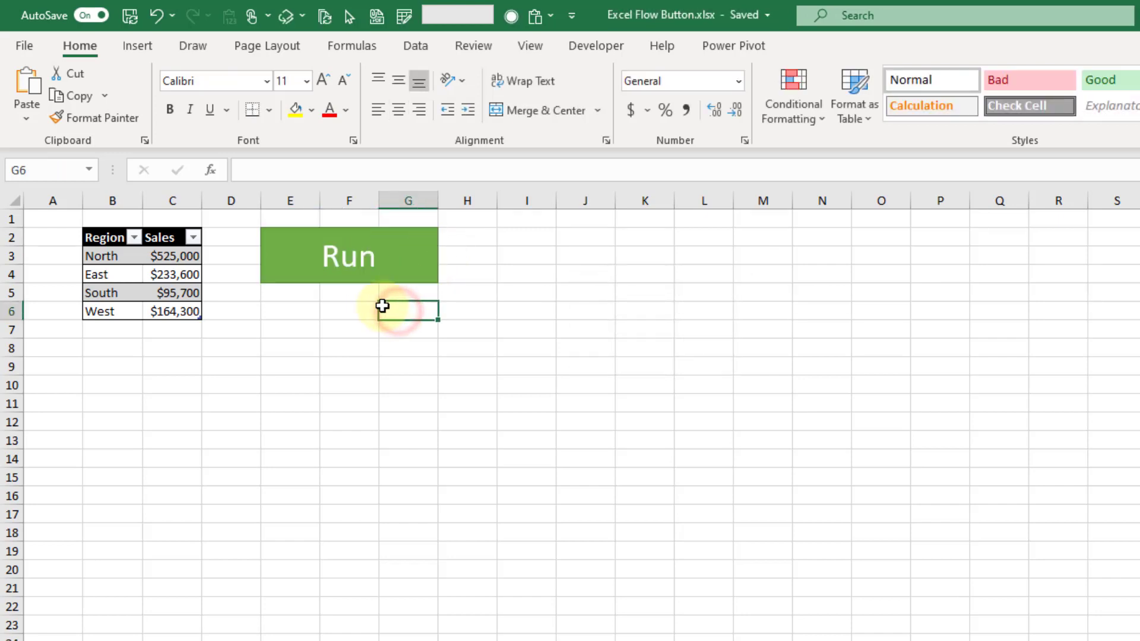
left_click(360, 254)
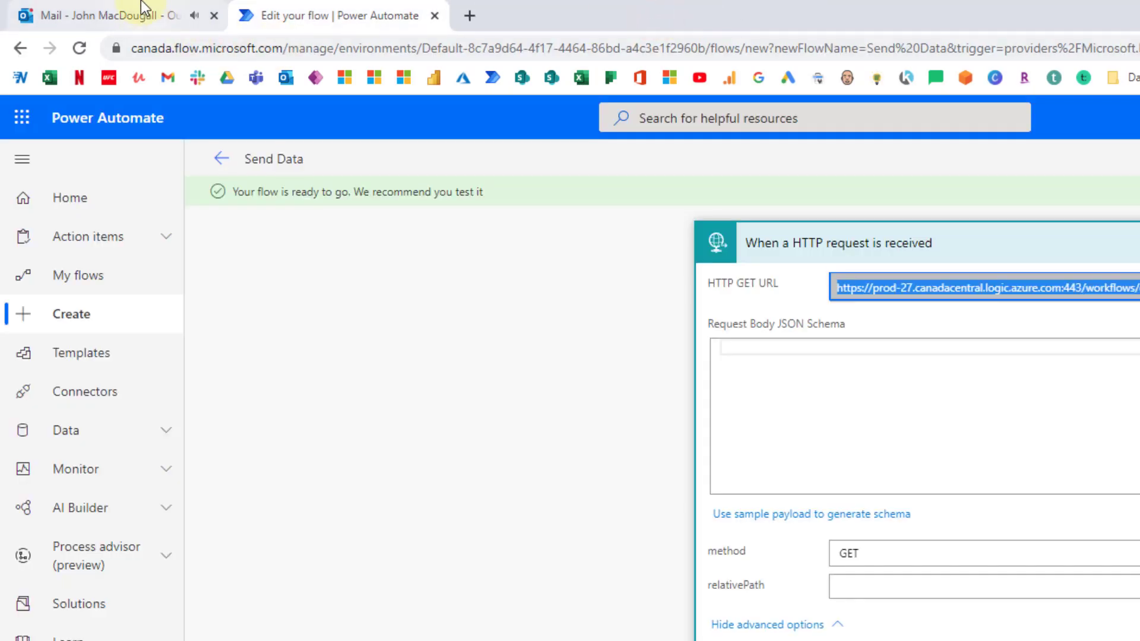
left_click(141, 15)
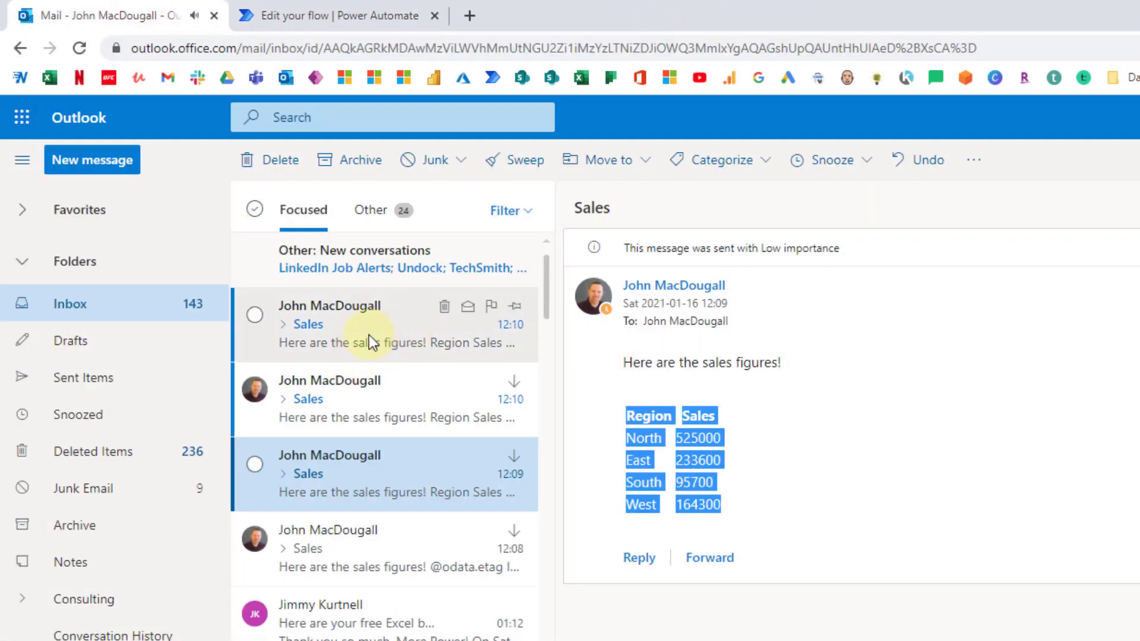
left_click(369, 335)
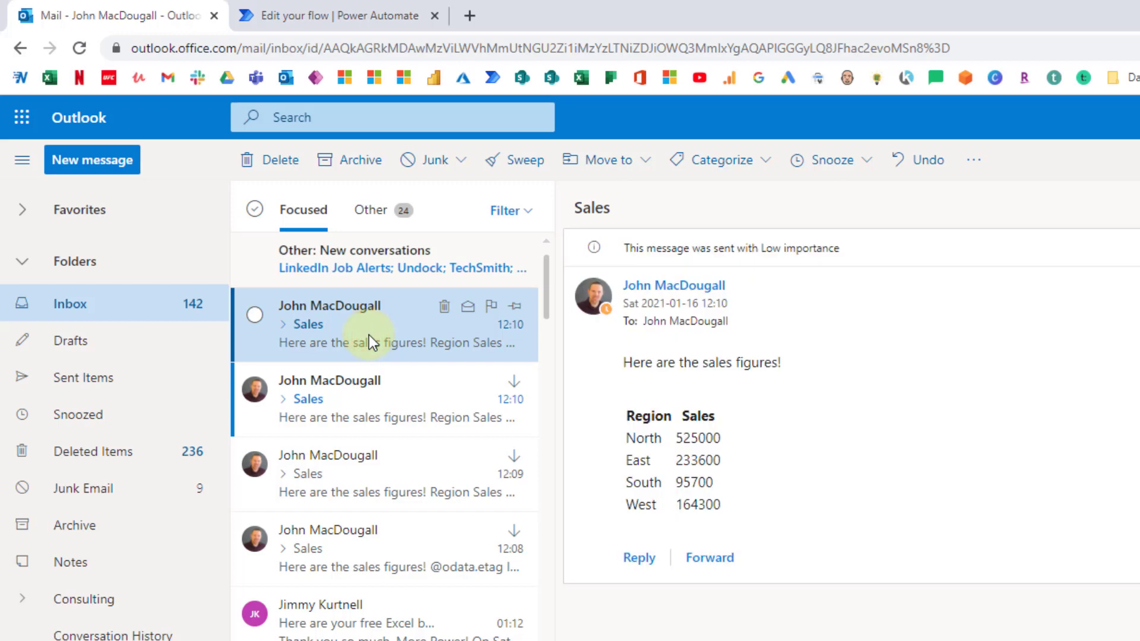